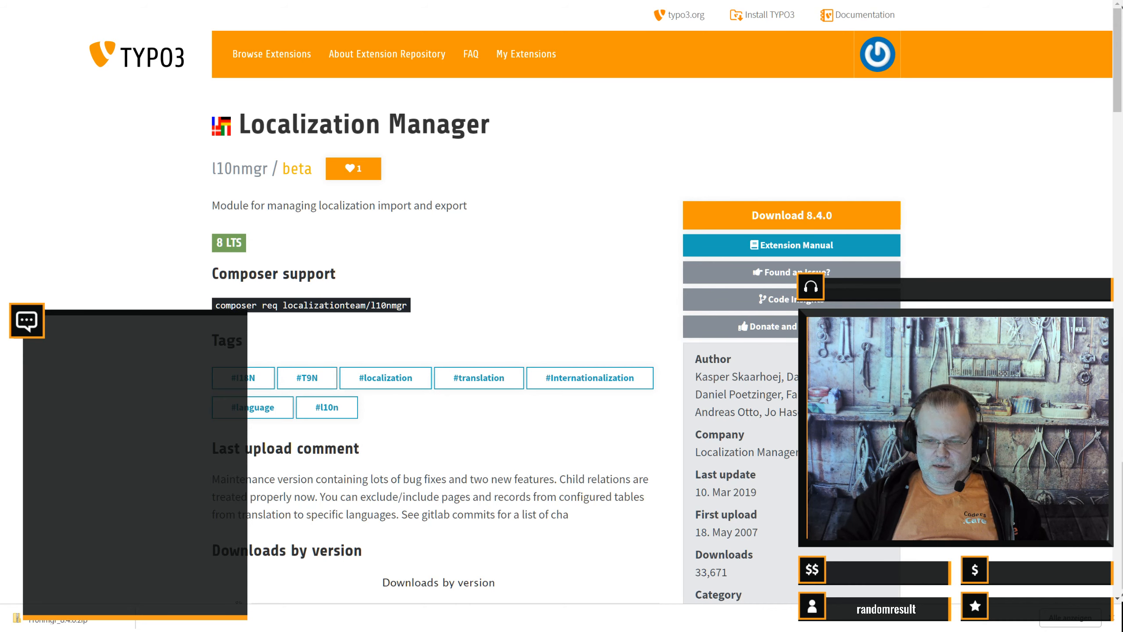
# - Switch to the TYPO3 backend and show the record list of the Congratulations root page
pyautogui.hotkey('ctrl', 'Tab')
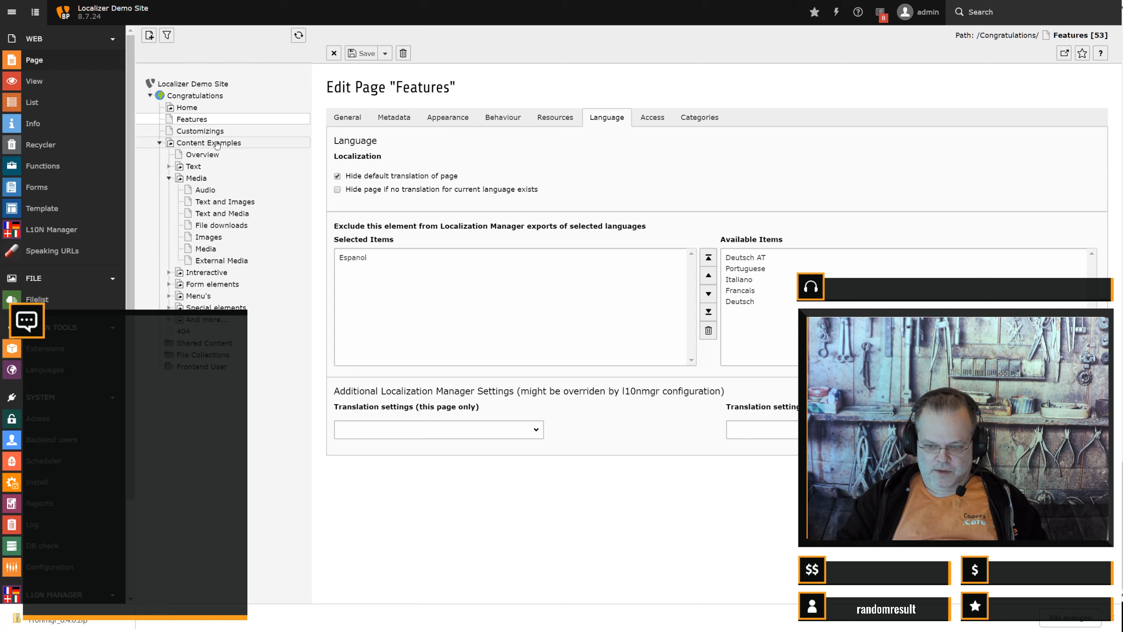
pyautogui.scroll(-3, 75, 294)
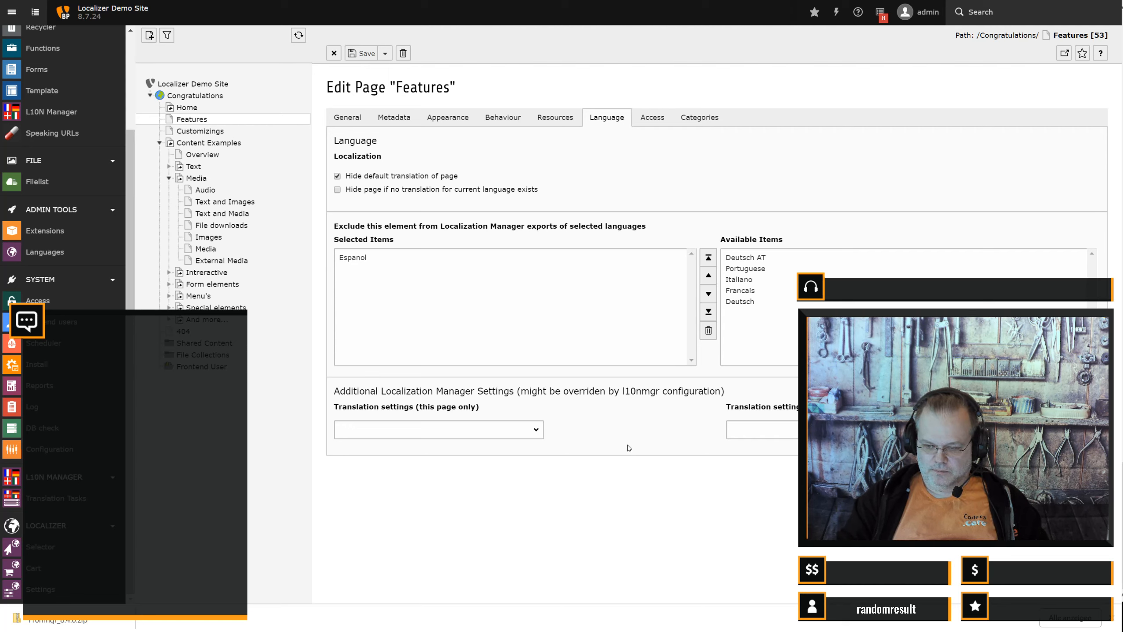
pyautogui.scroll(3, 80, 196)
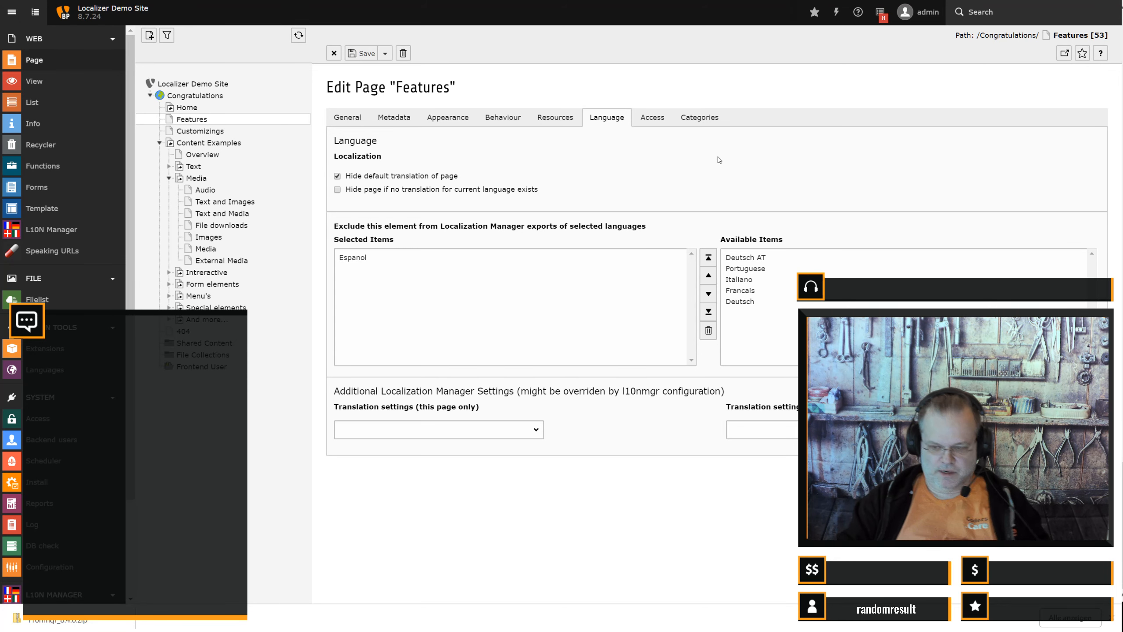
pyautogui.click(44, 102)
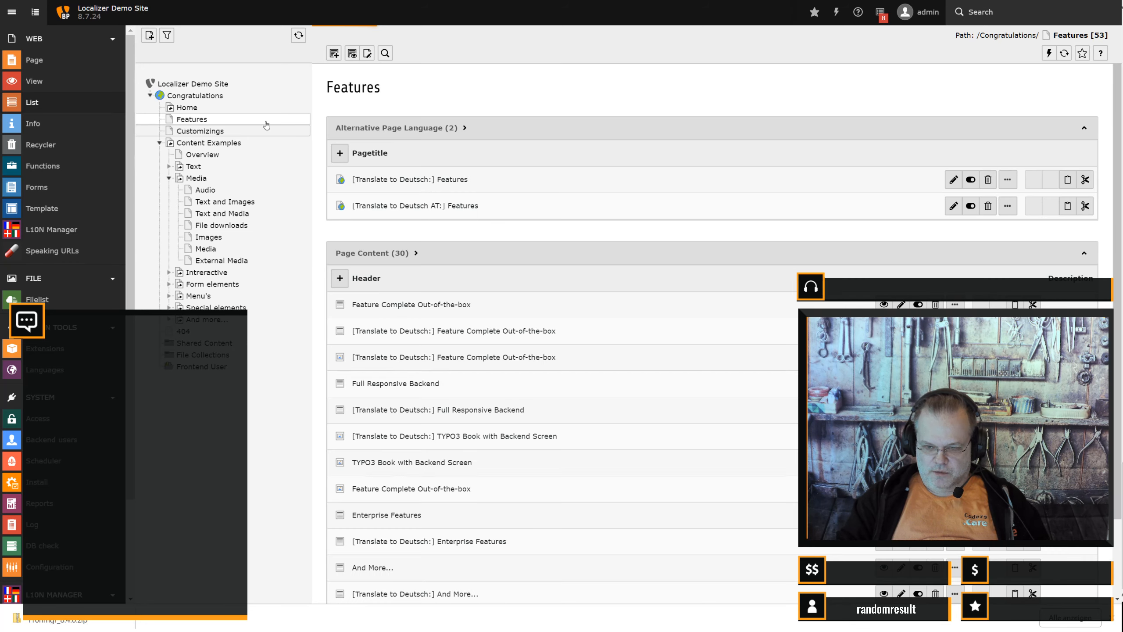
pyautogui.click(194, 96)
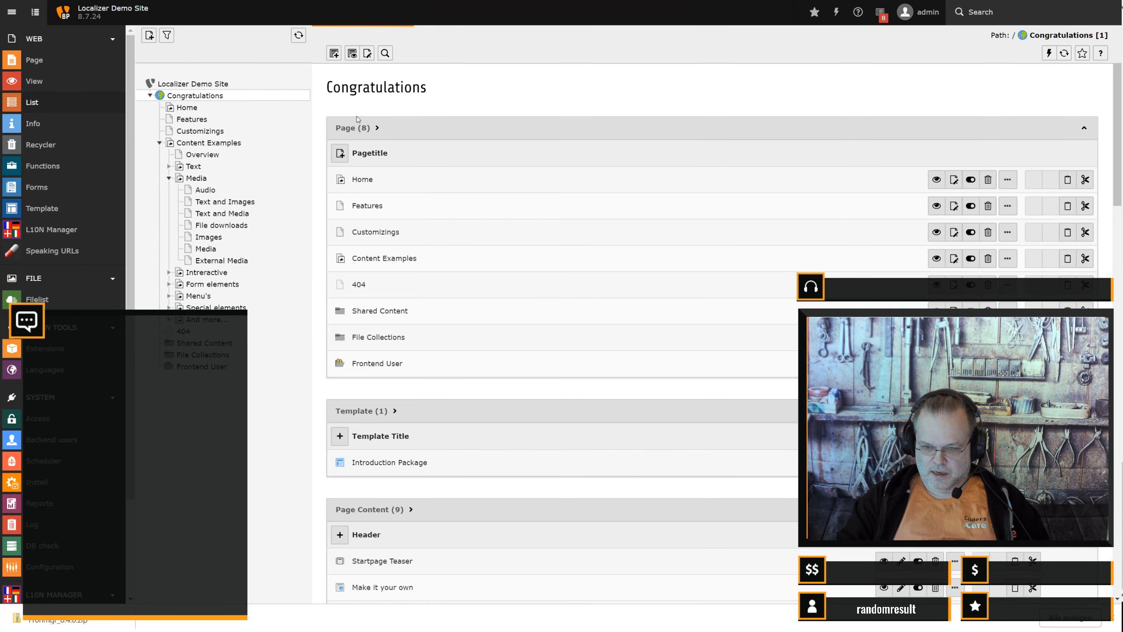
pyautogui.scroll(-10, 395, 104)
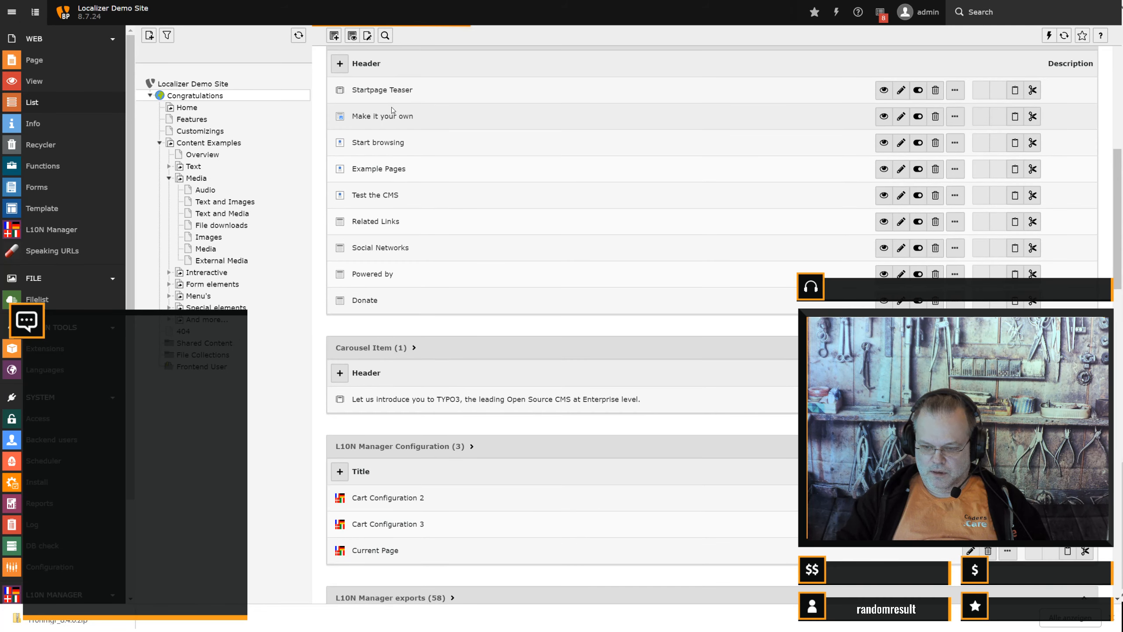
pyautogui.scroll(6, 393, 110)
pyautogui.scroll(4, 392, 110)
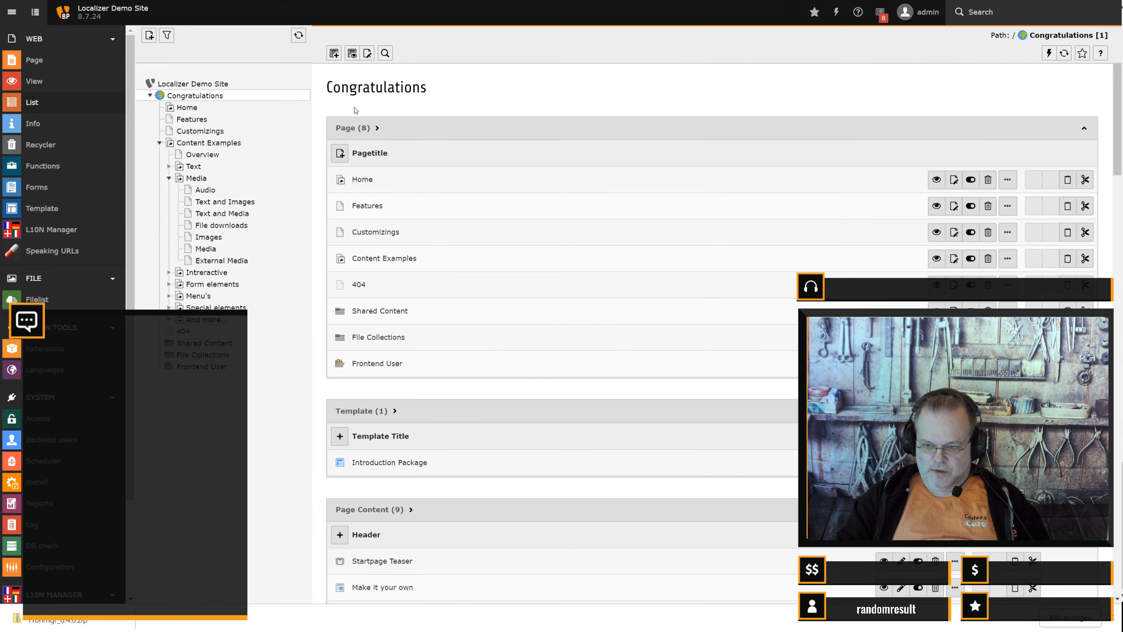
# - Start a new L10N Manager Configuration record on the Congratulations page with the title "Title" and export filename prefix "test"
pyautogui.click(334, 54)
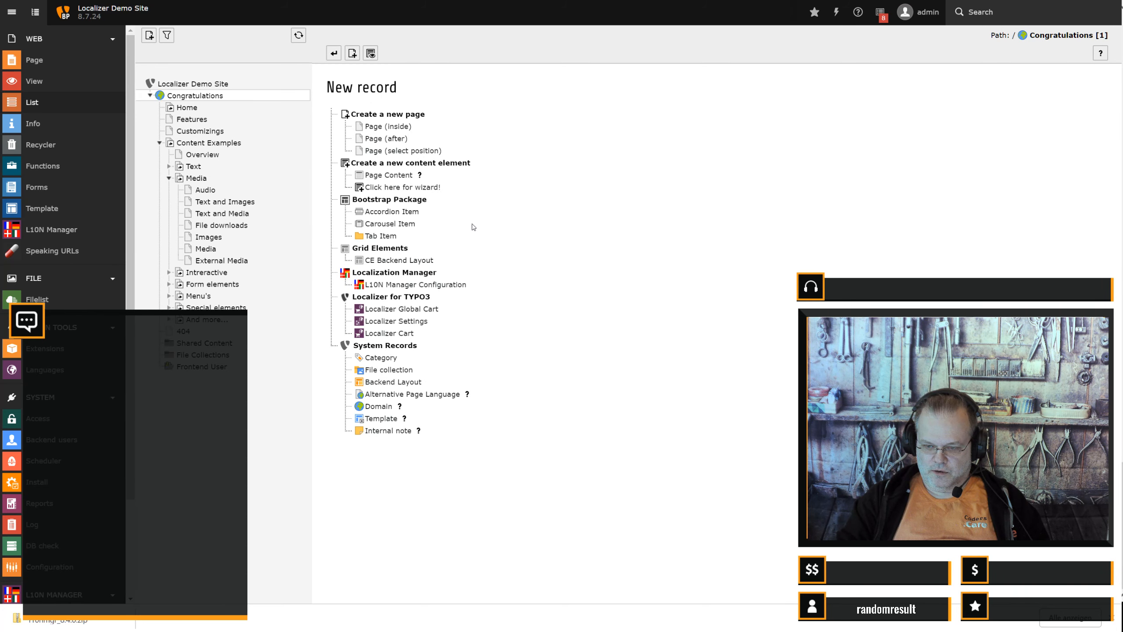
pyautogui.click(448, 285)
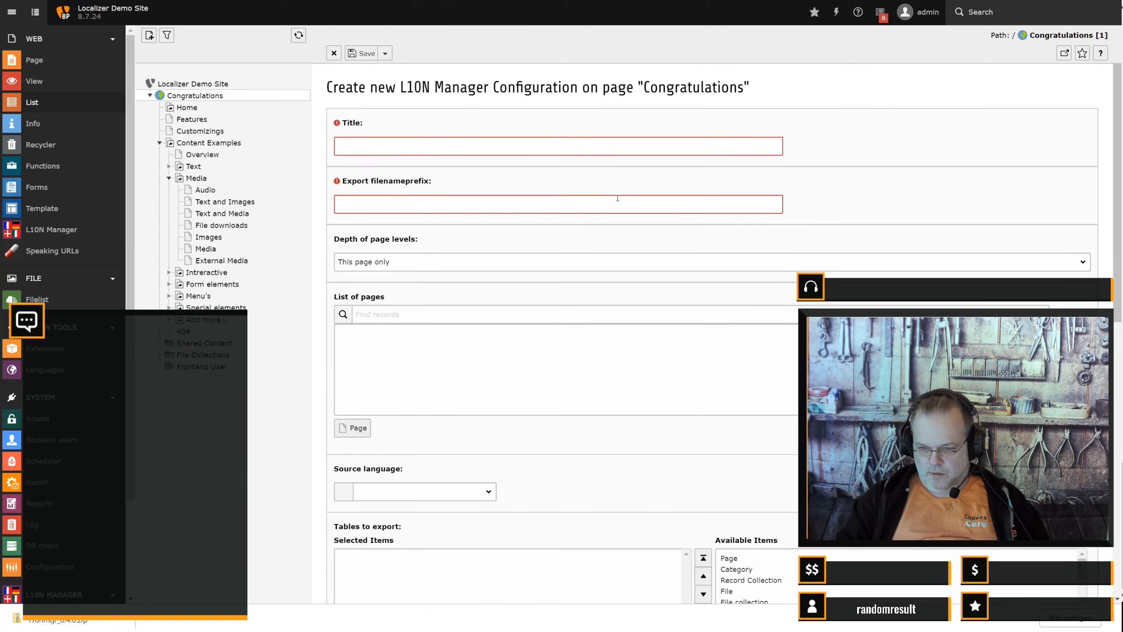
pyautogui.click(411, 139)
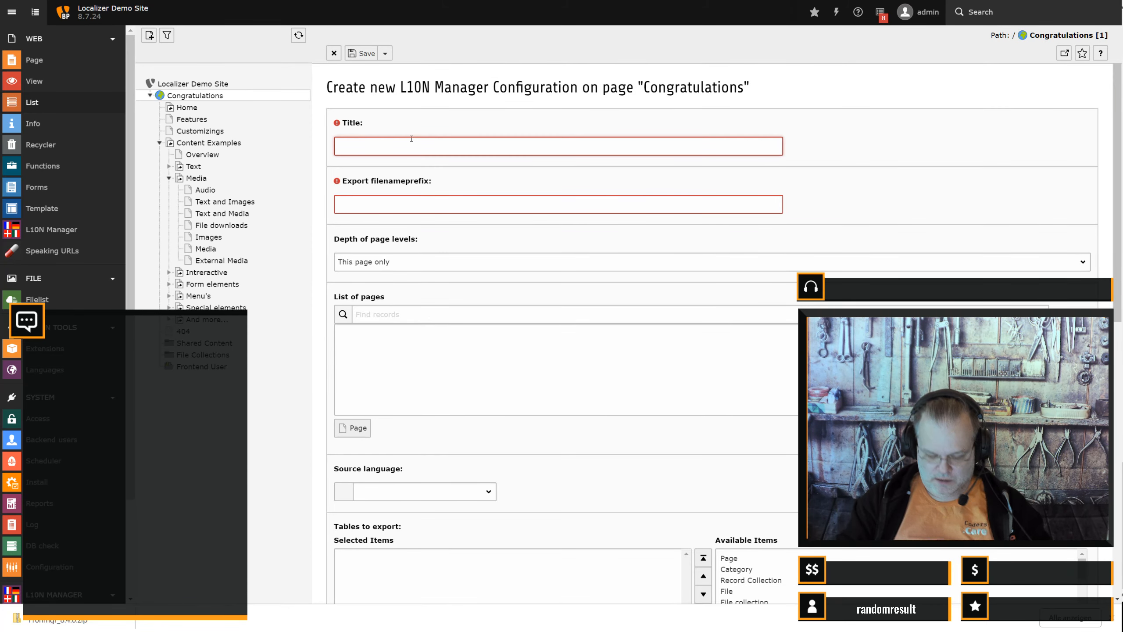
pyautogui.write('Title')
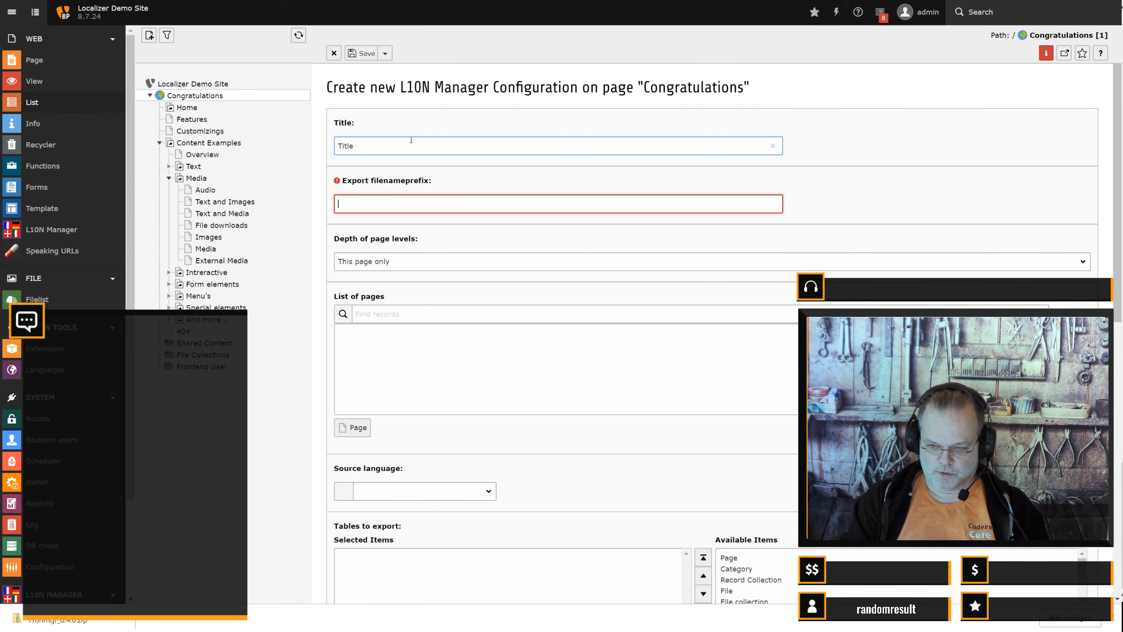
pyautogui.press('Tab')
pyautogui.write('titl')
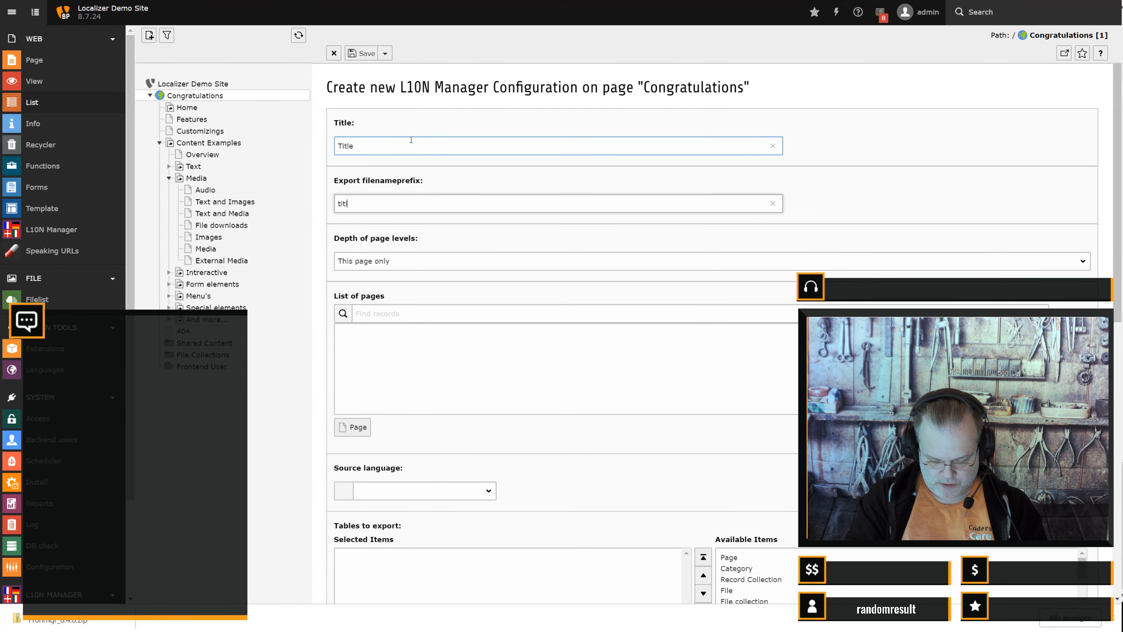
pyautogui.write('est')
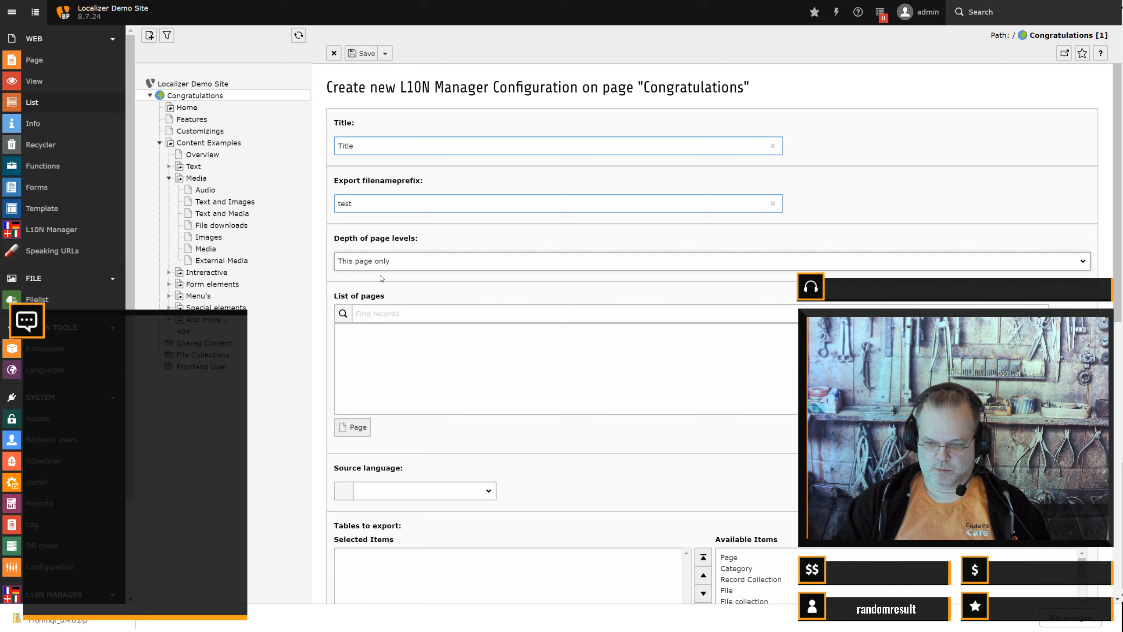
# - Set the depth of page levels to Current page, declining the save and refresh, and set the source language to English (EN)
pyautogui.click(367, 322)
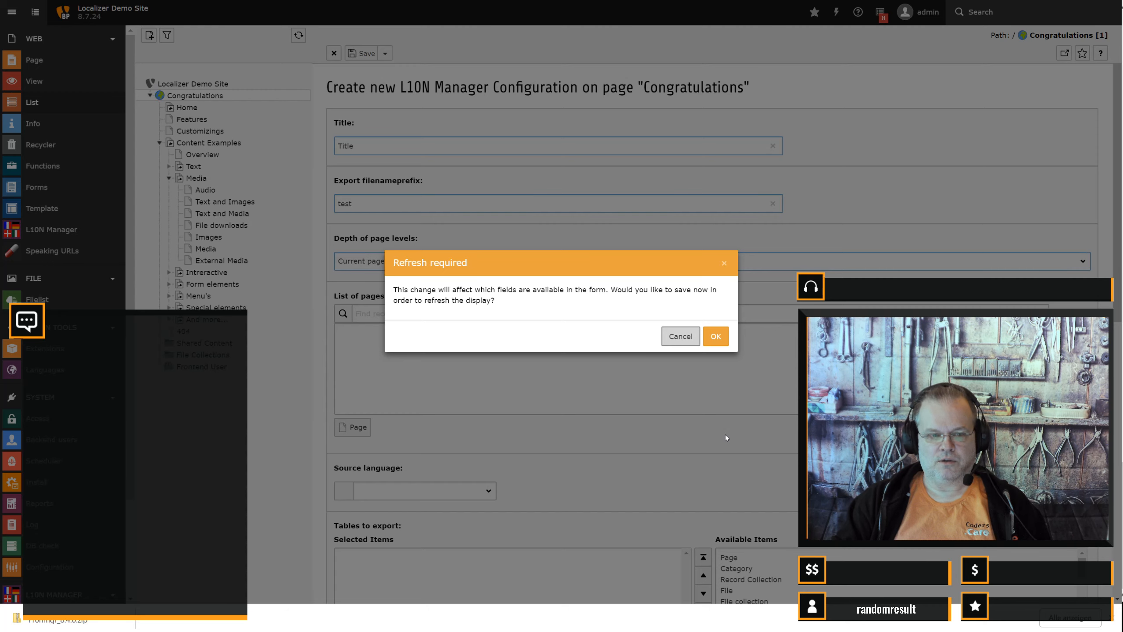
pyautogui.click(680, 336)
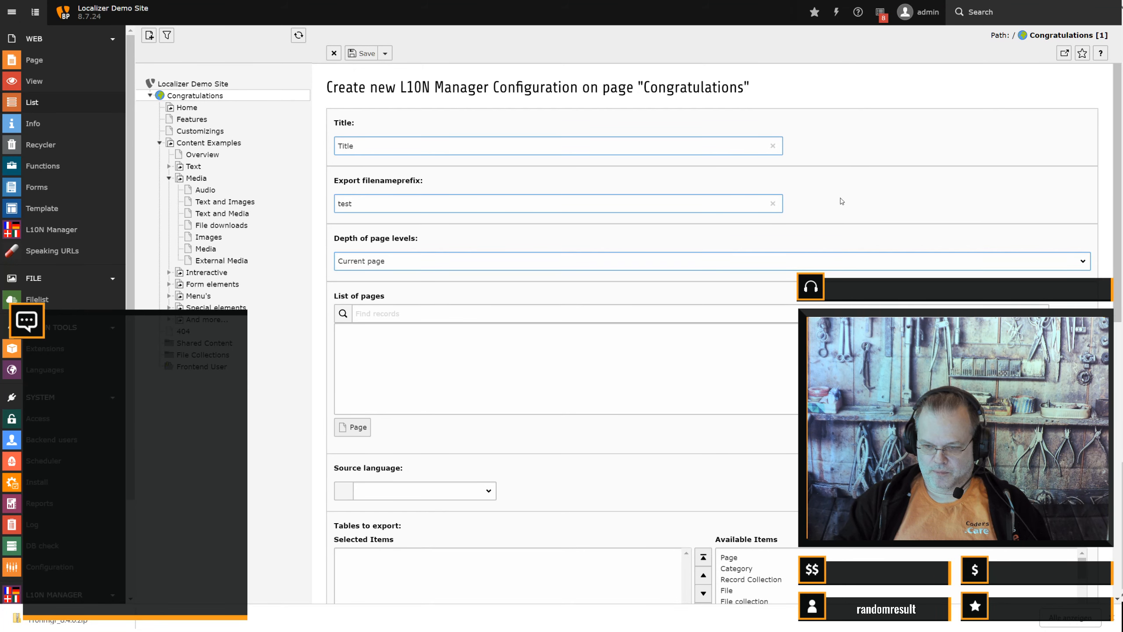
pyautogui.scroll(-2, 424, 318)
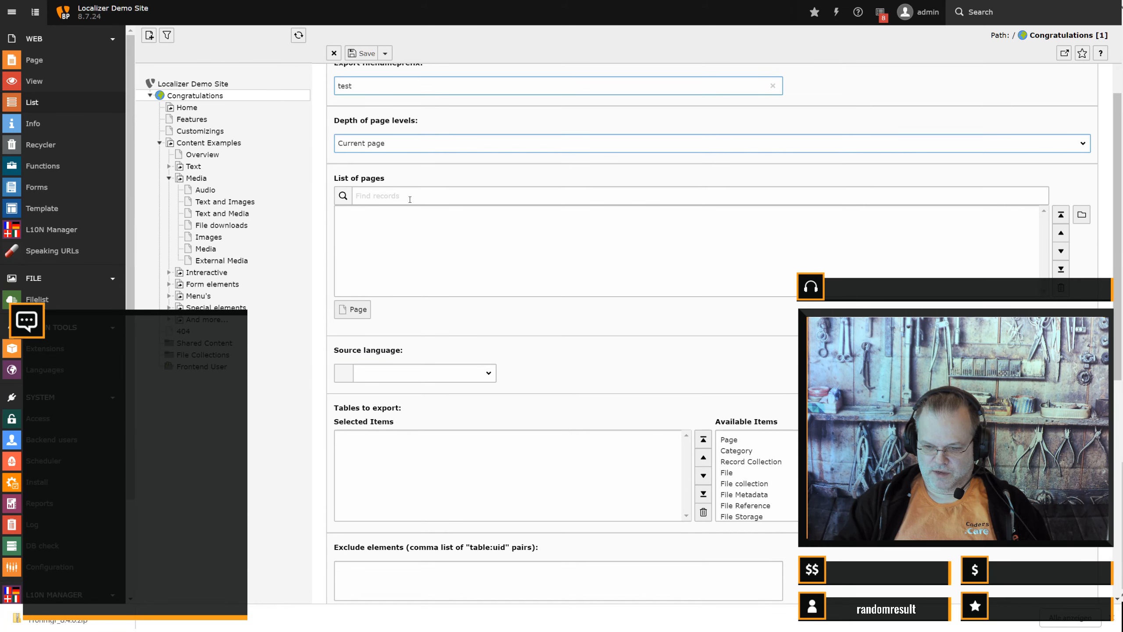
pyautogui.scroll(-2, 395, 267)
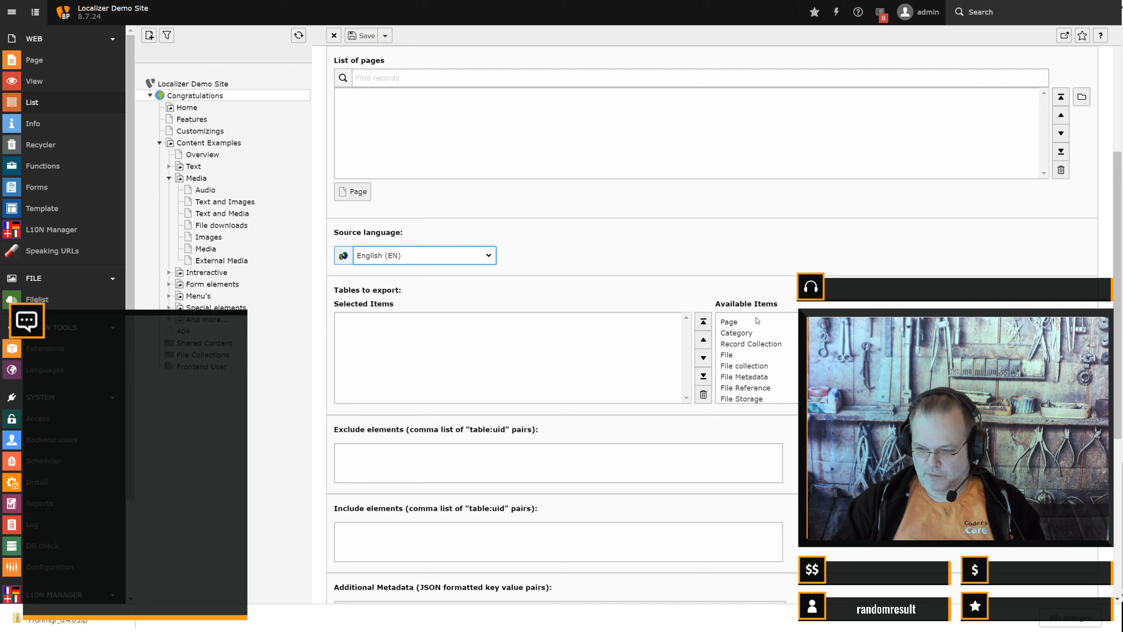
# - Add Category, Page, File Metadata, File Reference and Page Content to the tables to export
pyautogui.click(751, 333)
pyautogui.click(361, 329)
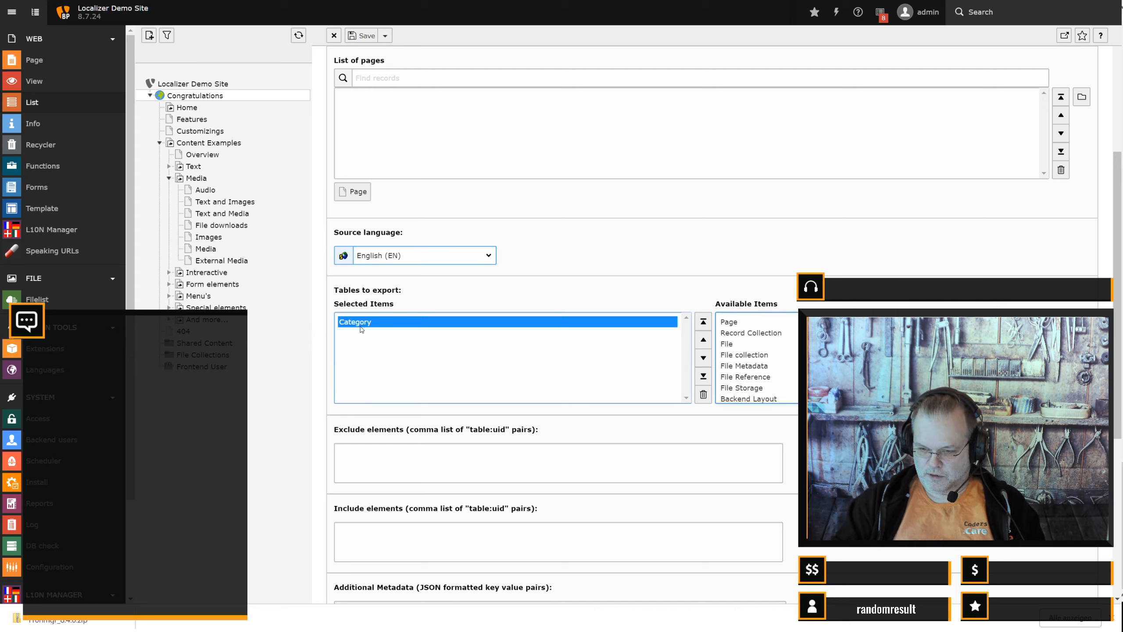
pyautogui.click(737, 319)
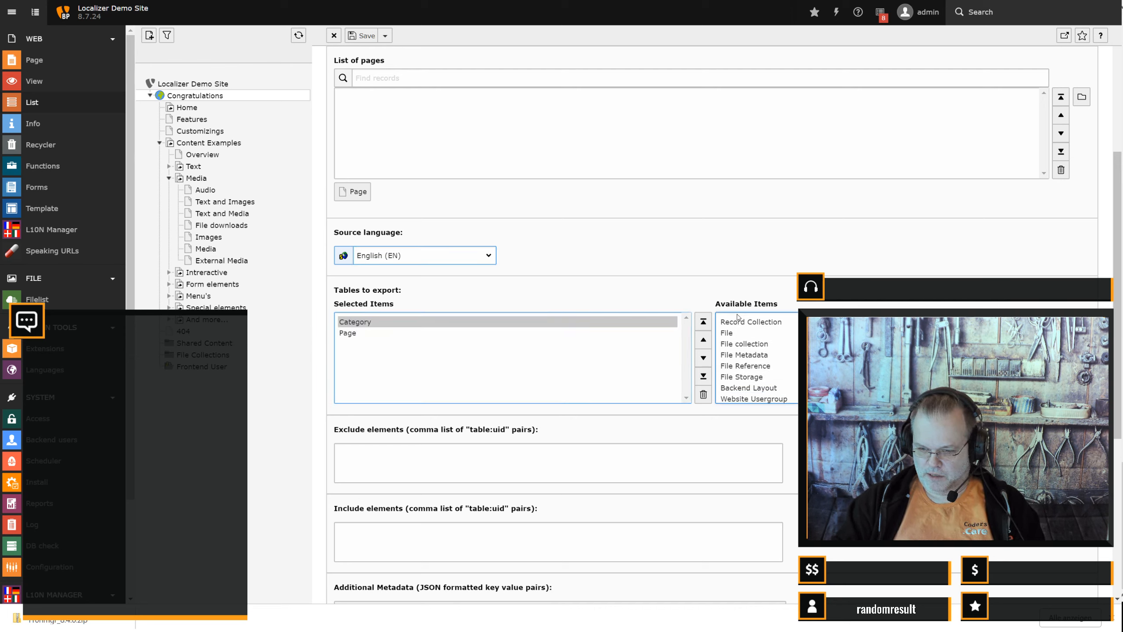
pyautogui.click(758, 357)
pyautogui.click(759, 357)
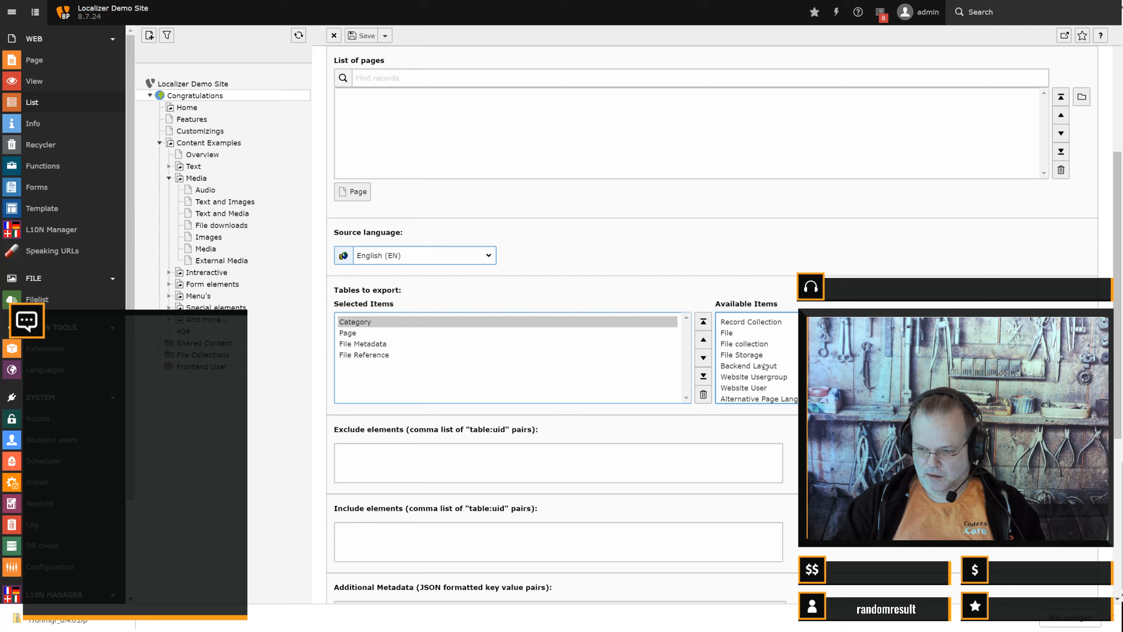
pyautogui.scroll(-2, 766, 364)
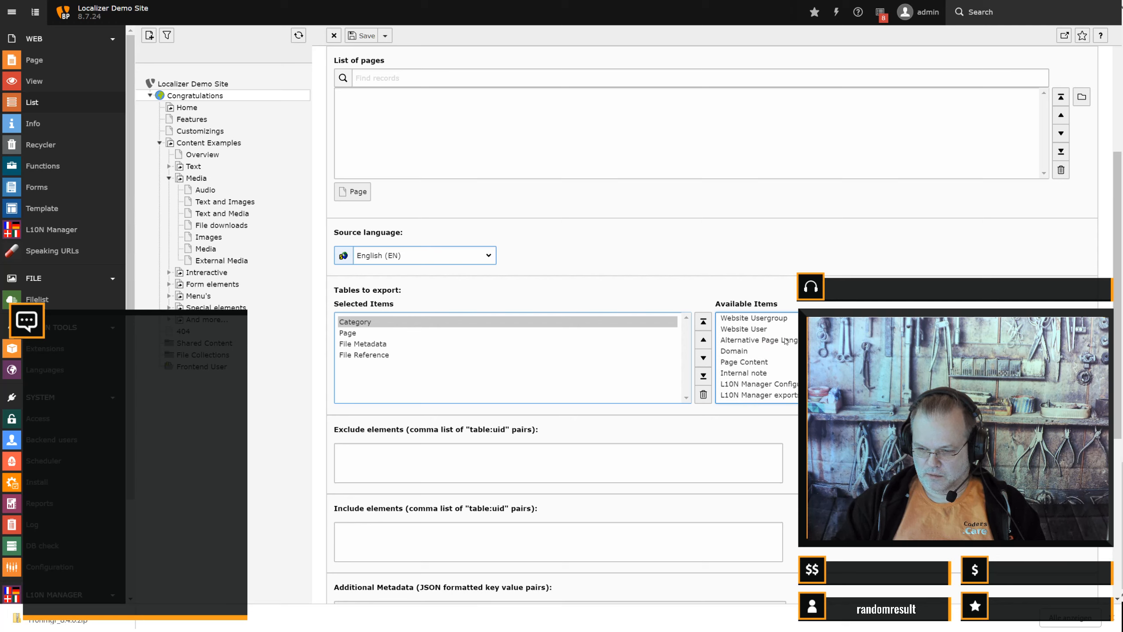
pyautogui.click(761, 360)
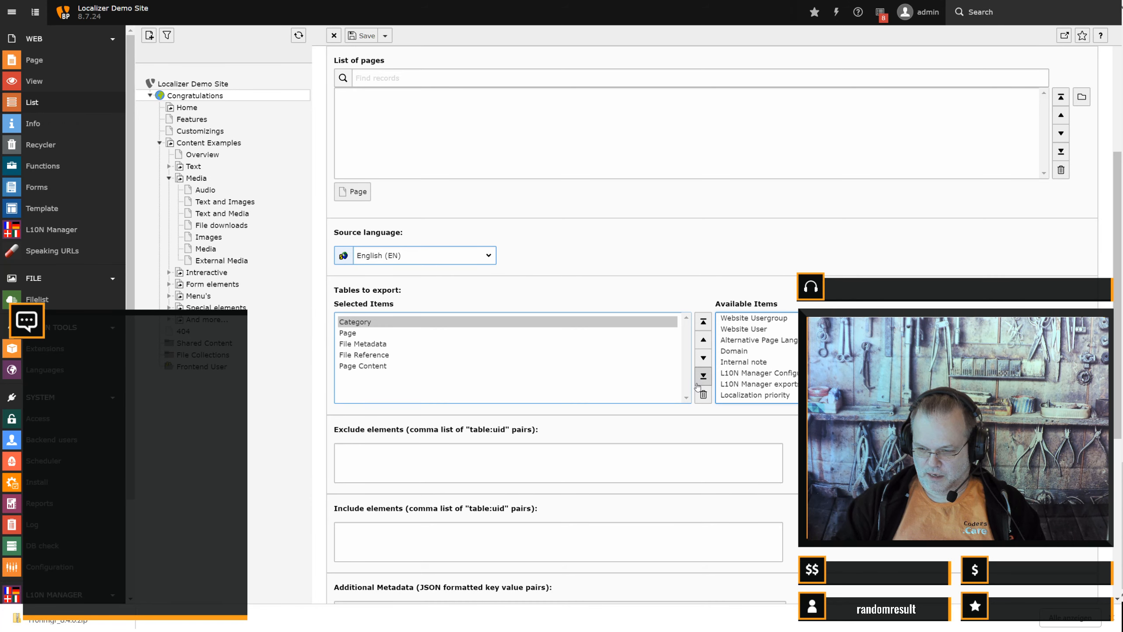
# - Enter "pages:1,tt_content:2," as the list of elements to exclude from the export
pyautogui.scroll(-2, 347, 385)
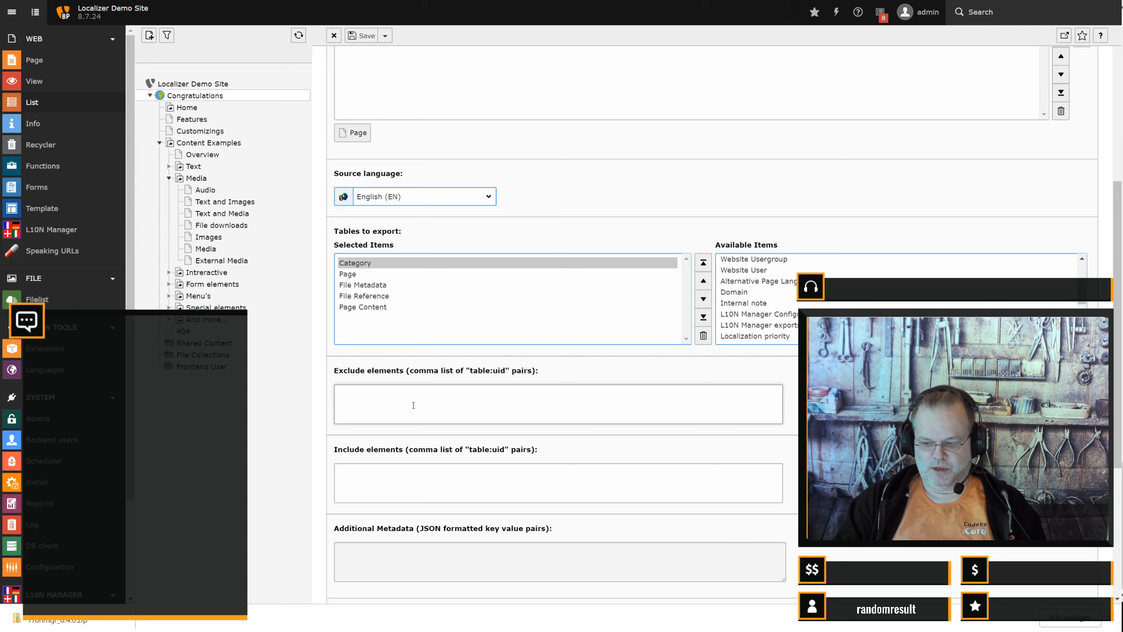
pyautogui.write('pages:')
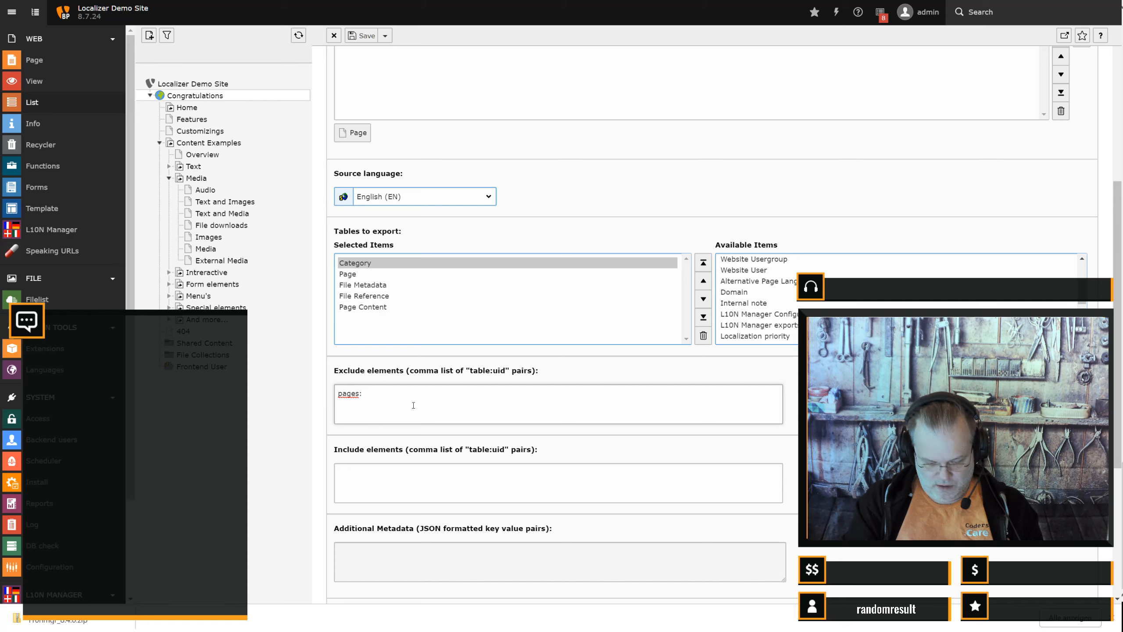
pyautogui.write('1,')
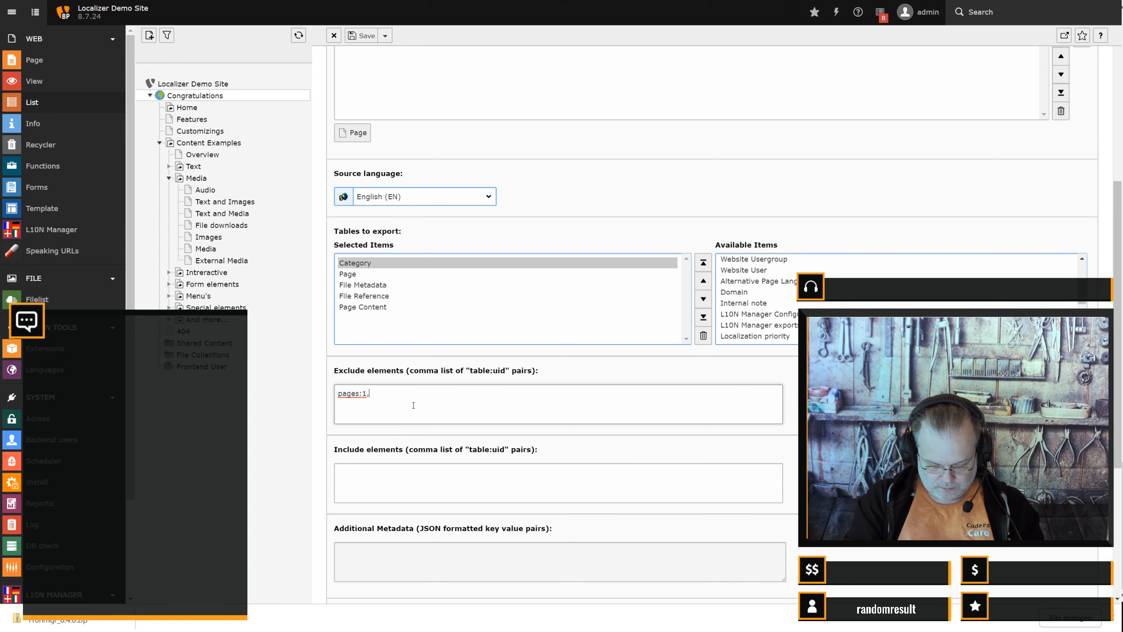
pyautogui.write('tt_conwt')
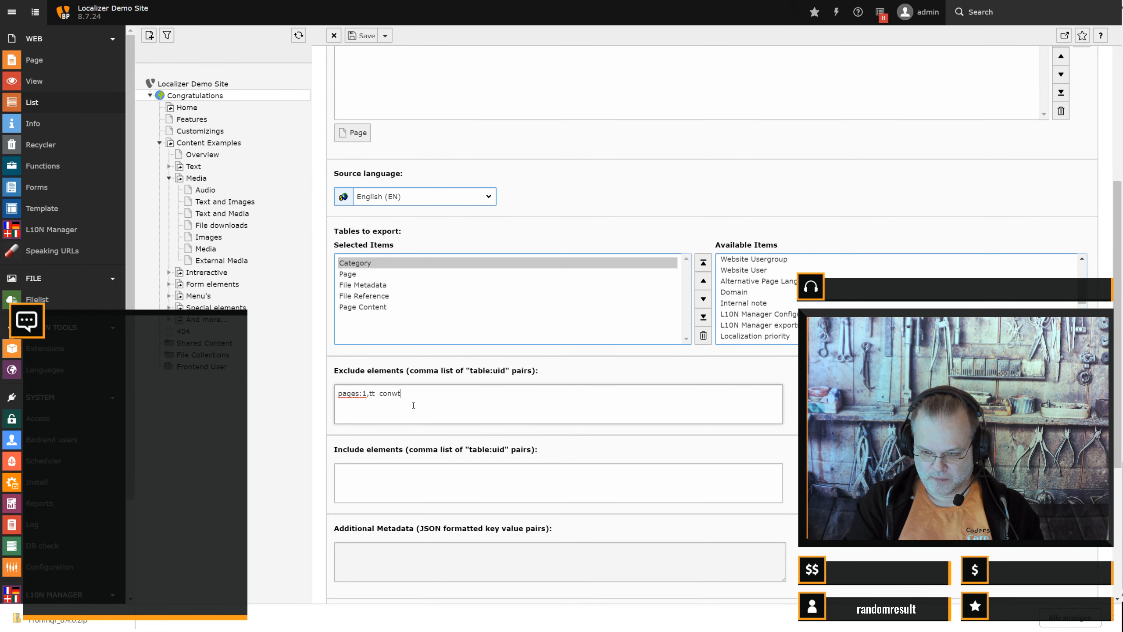
pyautogui.press('BackSpace')
pyautogui.write('tent')
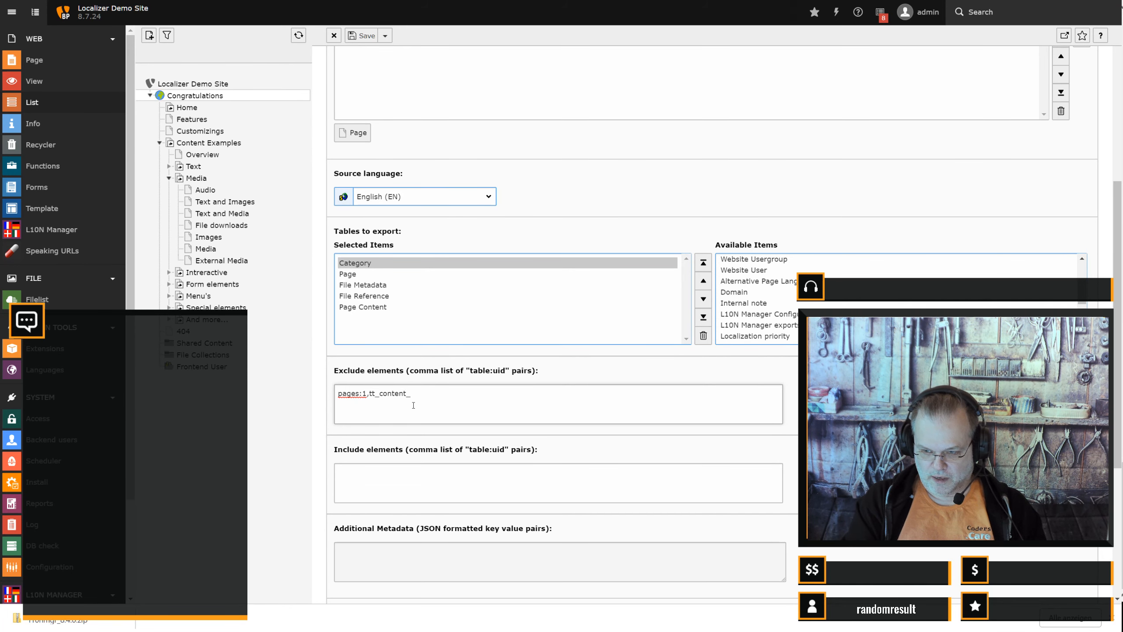
pyautogui.write(':2,')
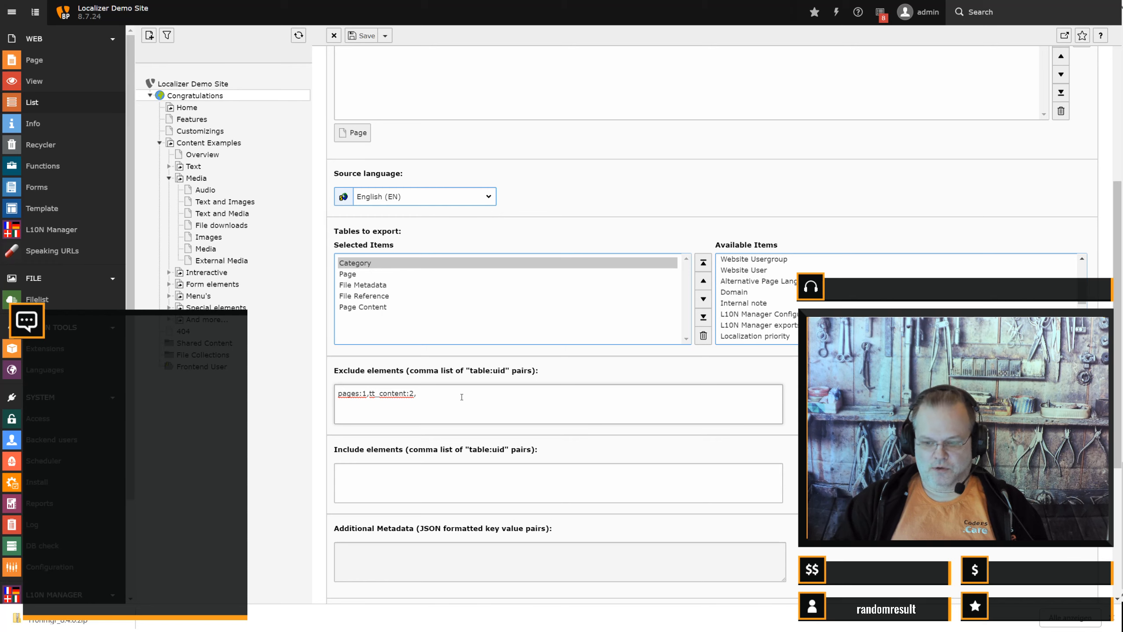
# - Review the remaining configuration options and clear the list of excluded elements
pyautogui.click(378, 491)
pyautogui.scroll(-5, 378, 465)
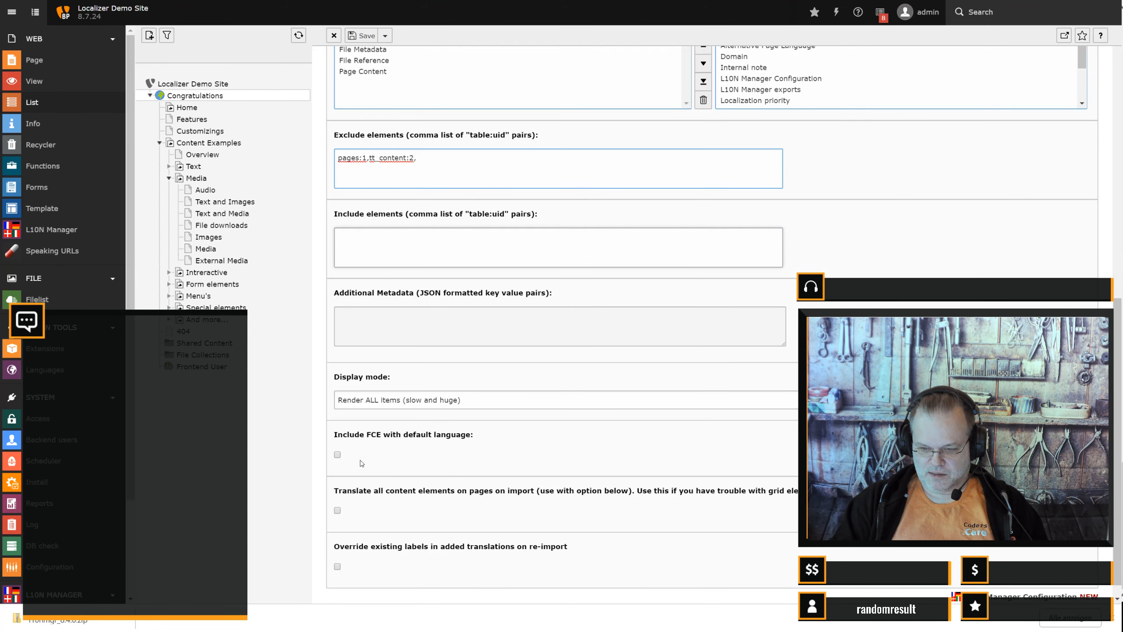
pyautogui.scroll(-1, 560, 365)
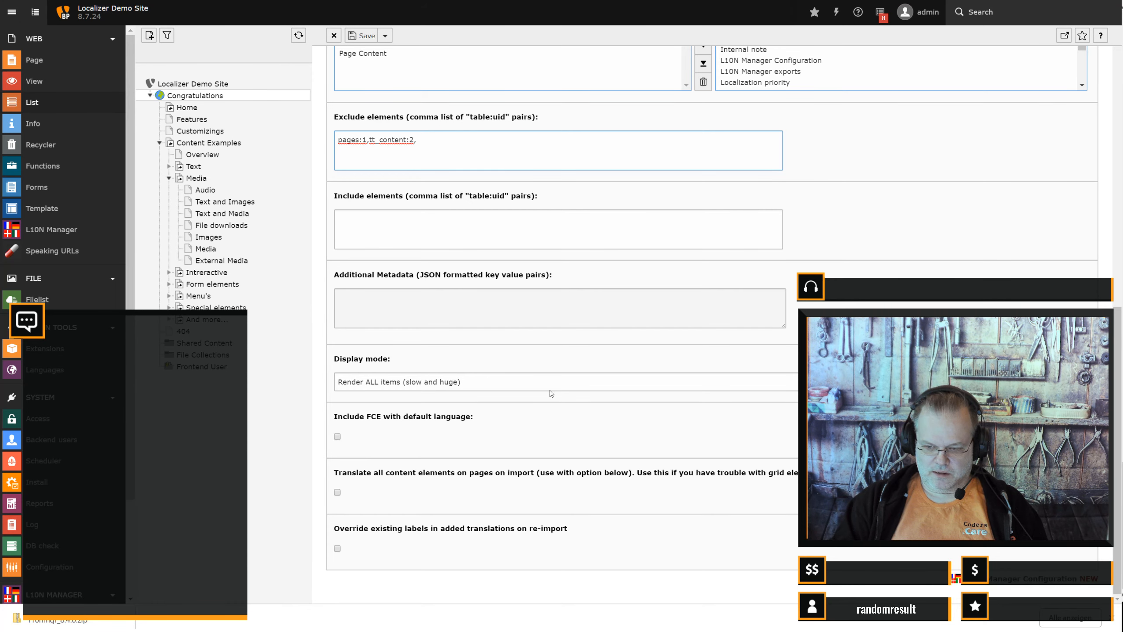
pyautogui.scroll(2, 515, 403)
pyautogui.moveTo(461, 258); pyautogui.dragTo(167, 249)
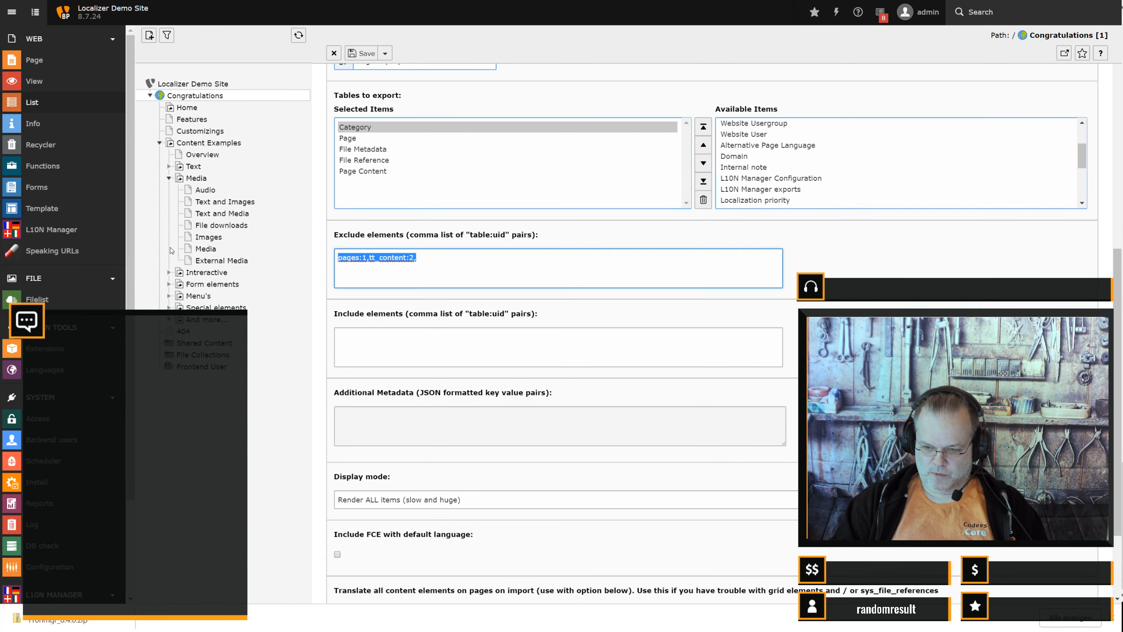
pyautogui.press('BackSpace')
# - Save the new L10N Manager configuration record and review its stored settings
pyautogui.scroll(5, 481, 347)
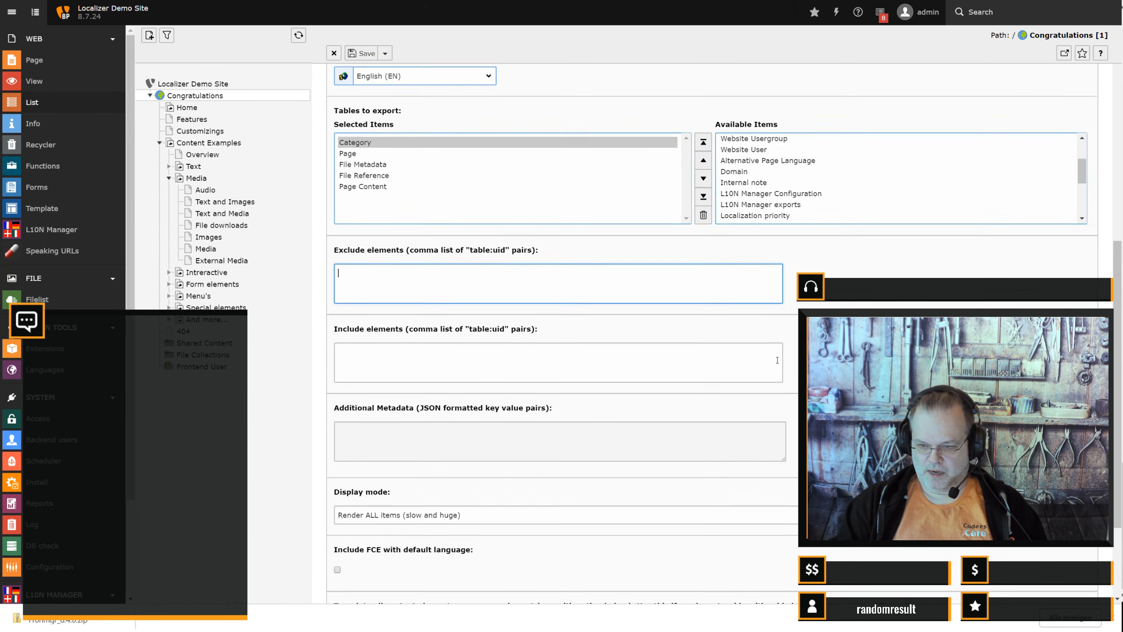
pyautogui.scroll(4, 419, 324)
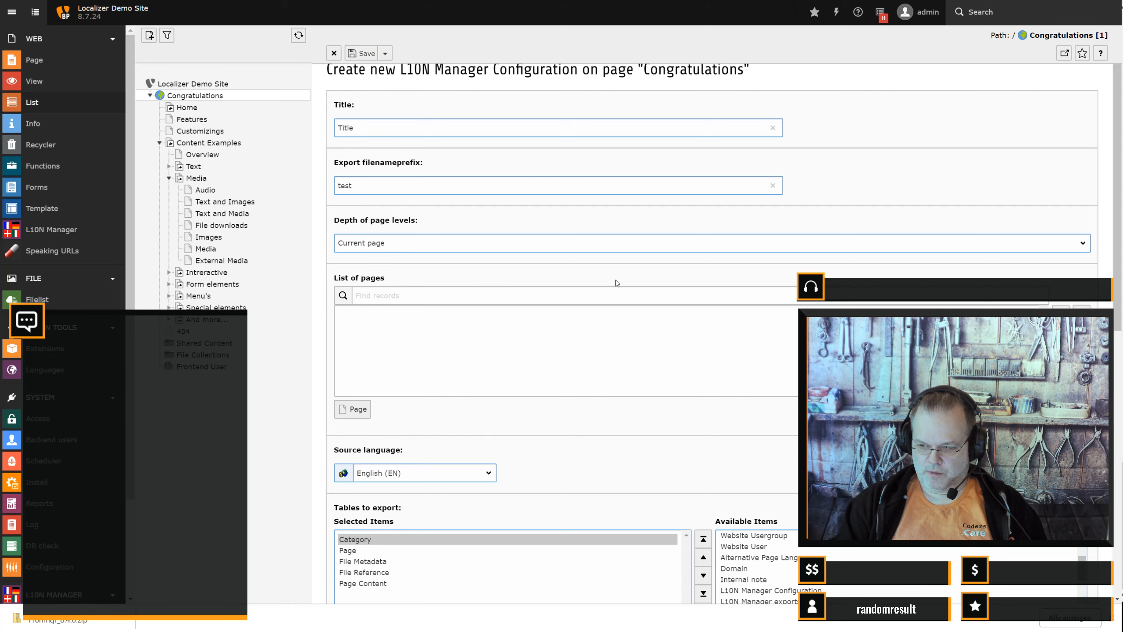
pyautogui.click(360, 54)
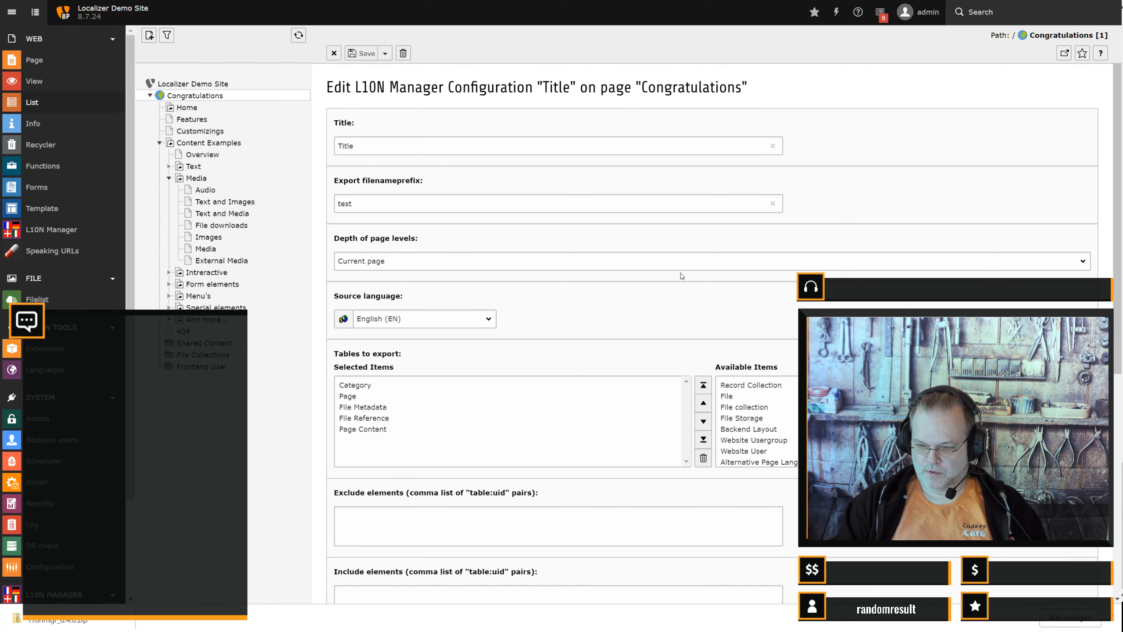
pyautogui.scroll(-3, 608, 290)
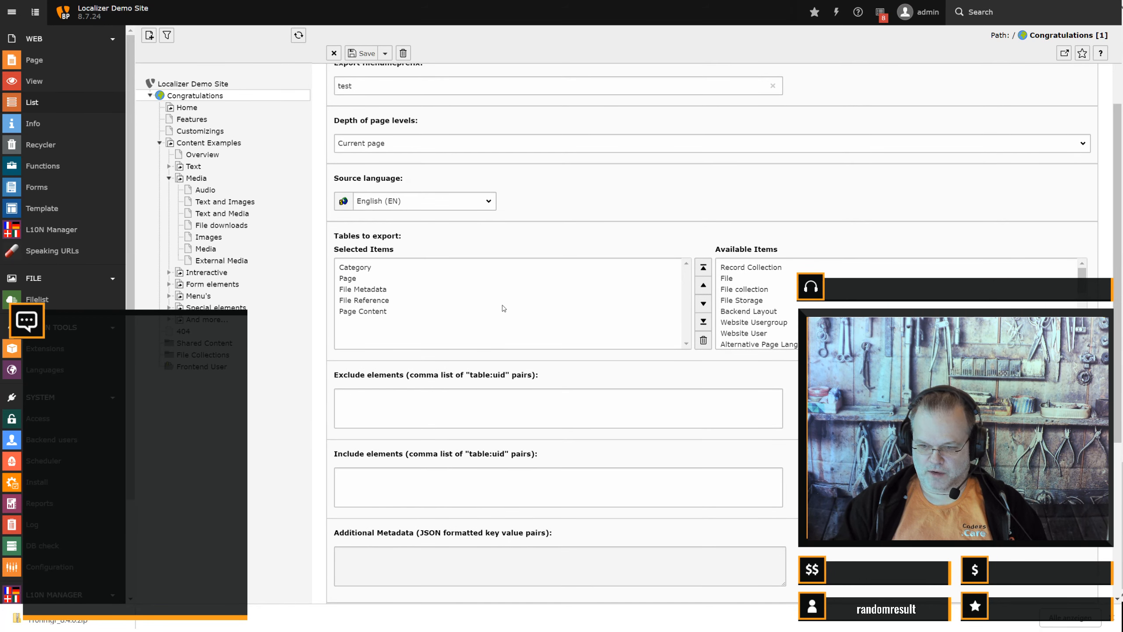
# - Check the stored settings of the "Title" L10N Manager configuration, then save and close the record
pyautogui.scroll(-1, 503, 309)
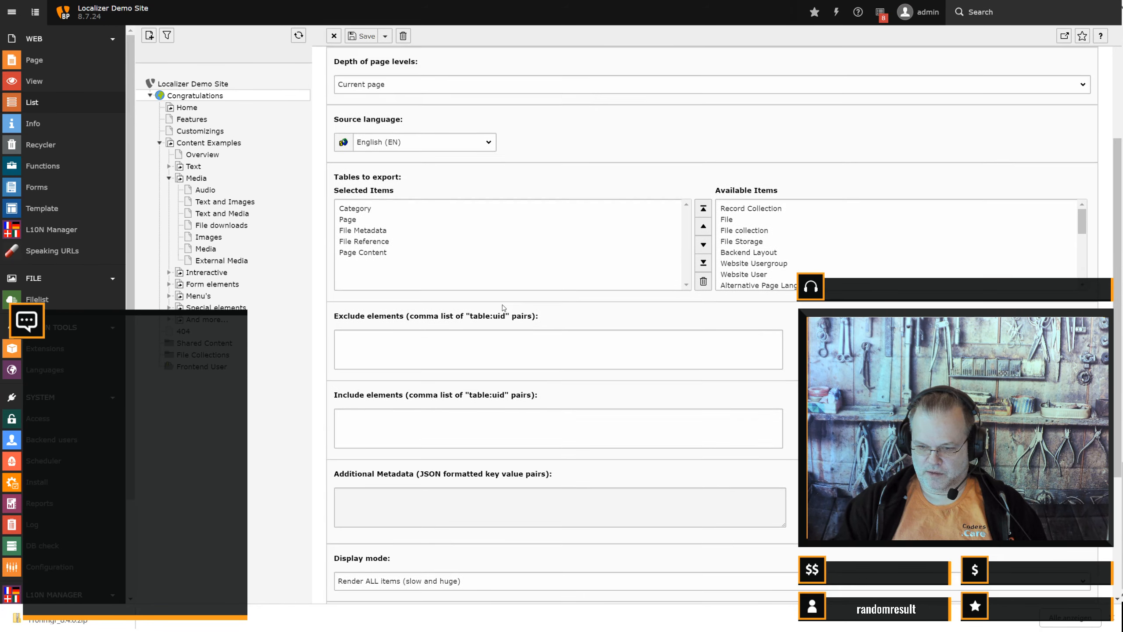
pyautogui.scroll(-3, 503, 309)
pyautogui.scroll(7, 501, 305)
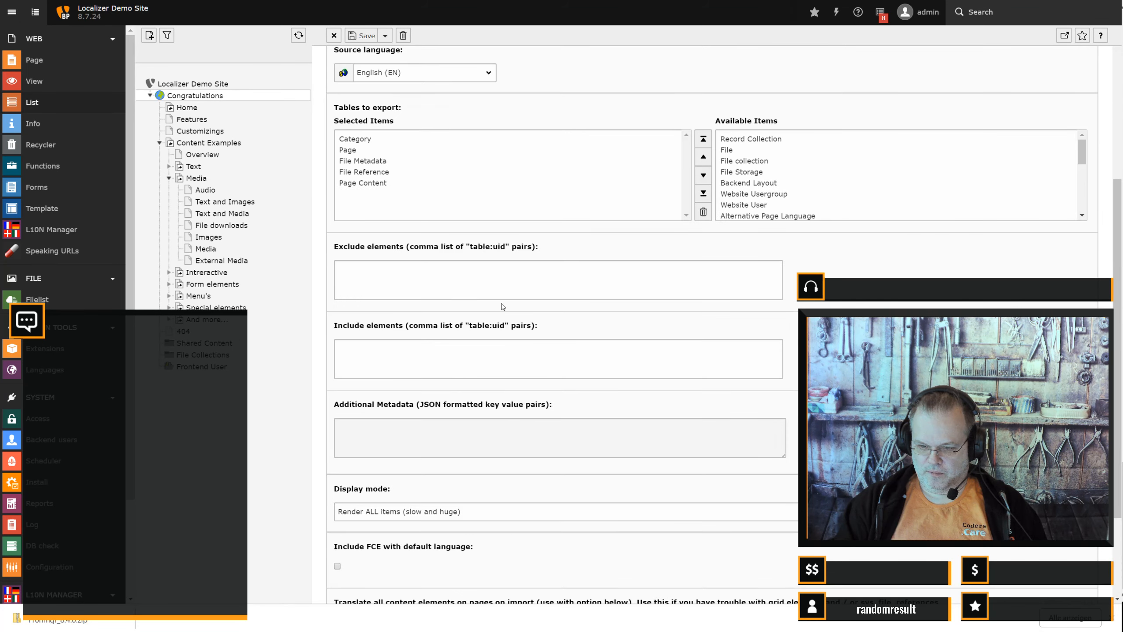
pyautogui.click(385, 53)
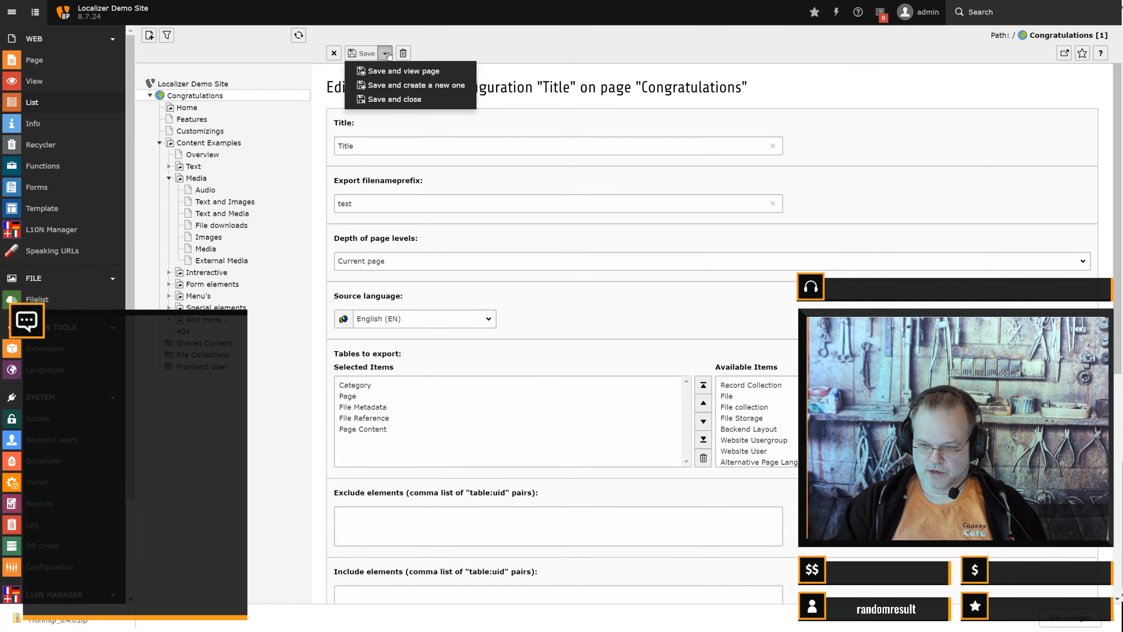
pyautogui.click(394, 100)
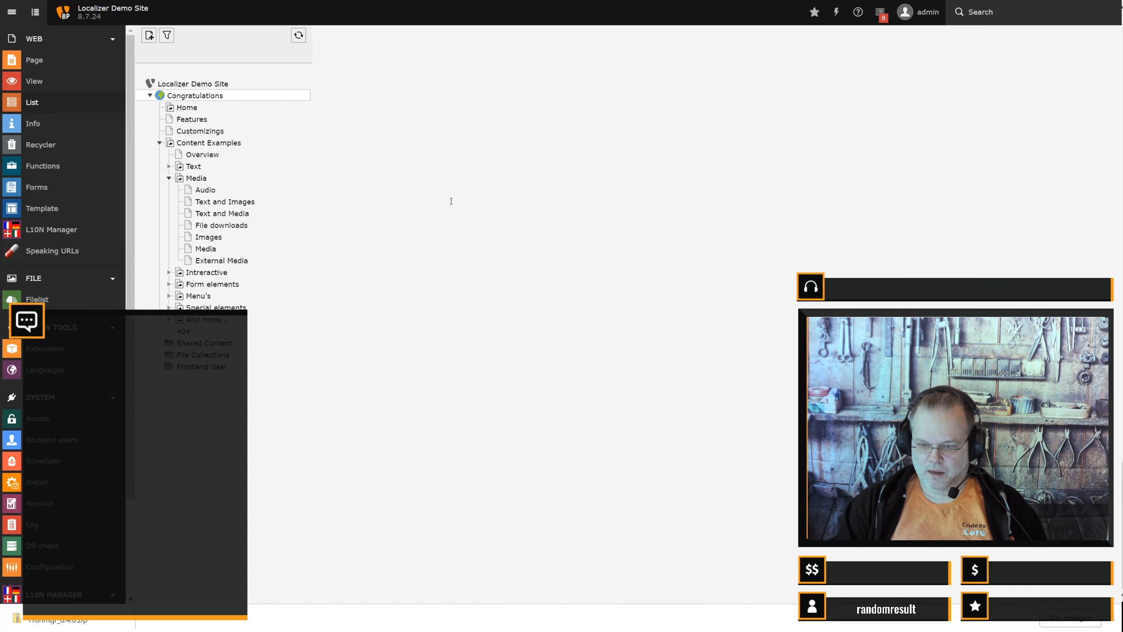
# - Select the Text and Media page and open the "Title" configuration in the L10N Manager module
pyautogui.click(221, 214)
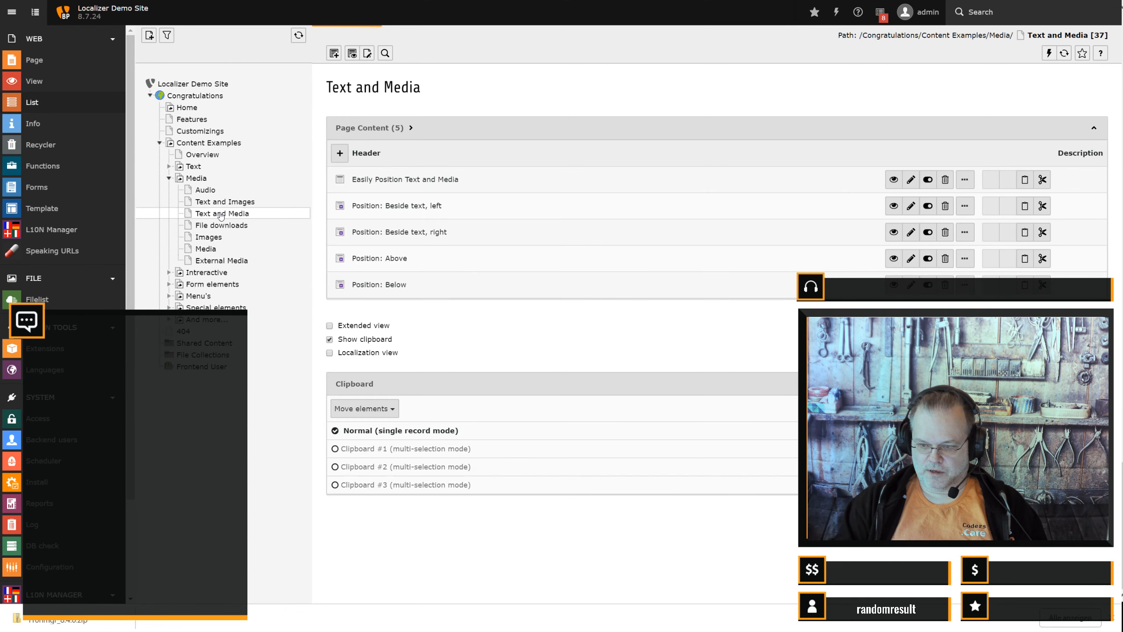
pyautogui.click(57, 230)
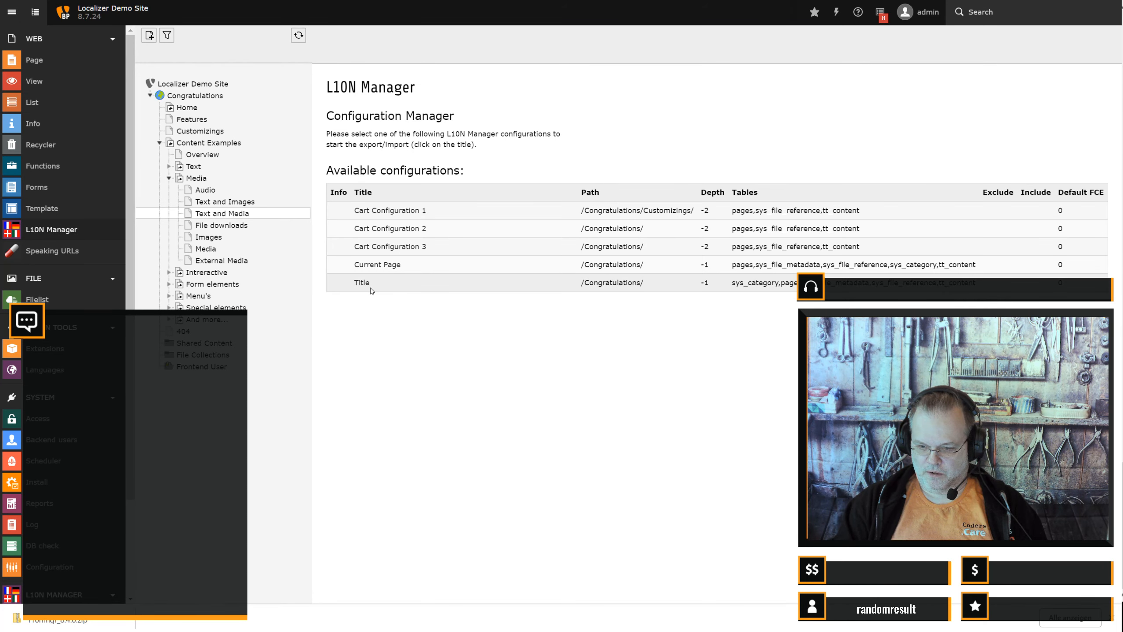
pyautogui.click(360, 283)
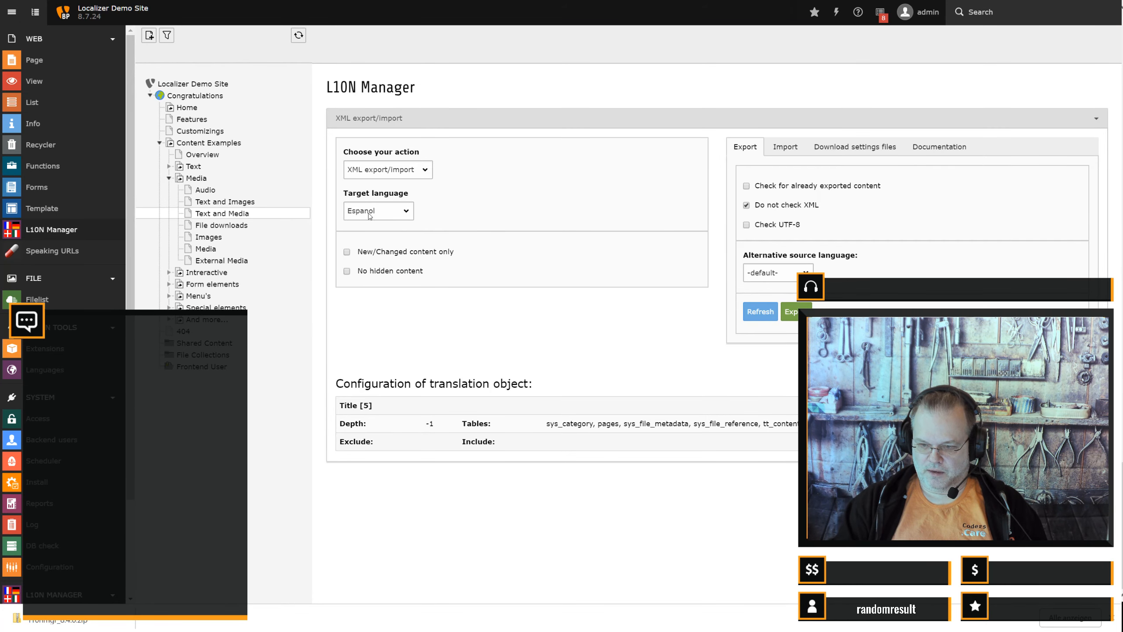
# - Keep the XML export/import action, set the target language to Deutsch and run the export
pyautogui.click(401, 173)
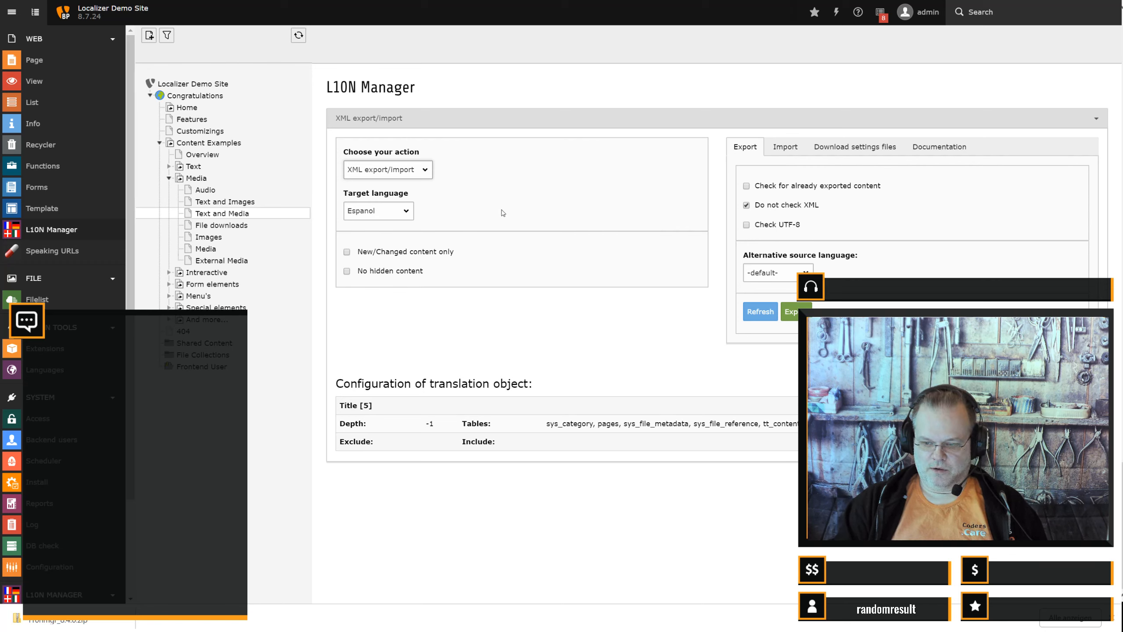
pyautogui.click(395, 212)
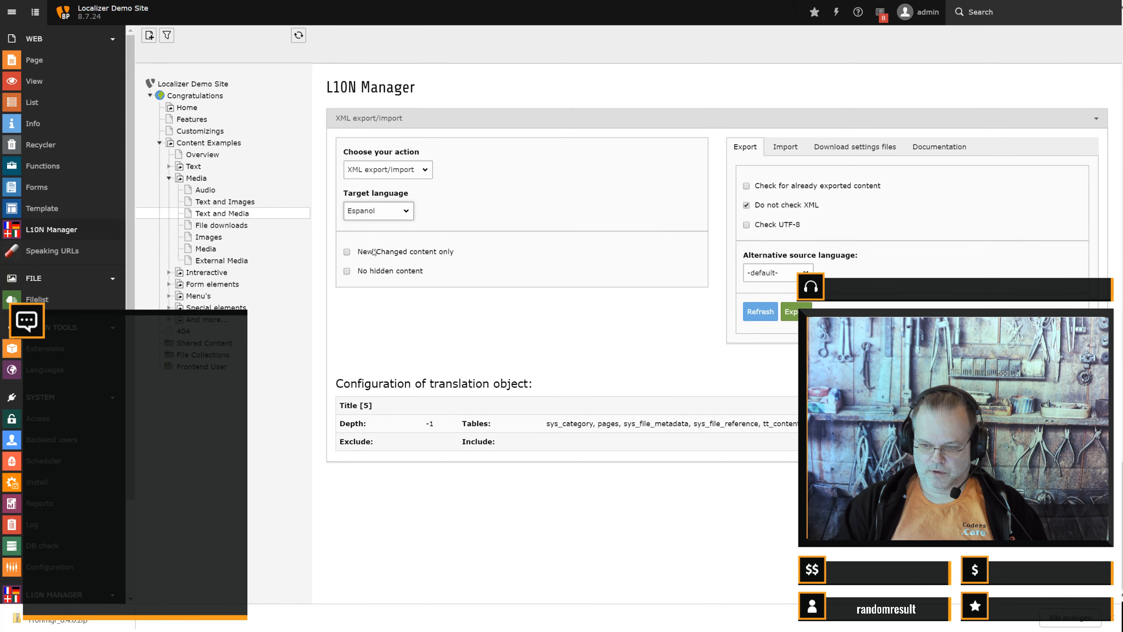
pyautogui.press('Up')
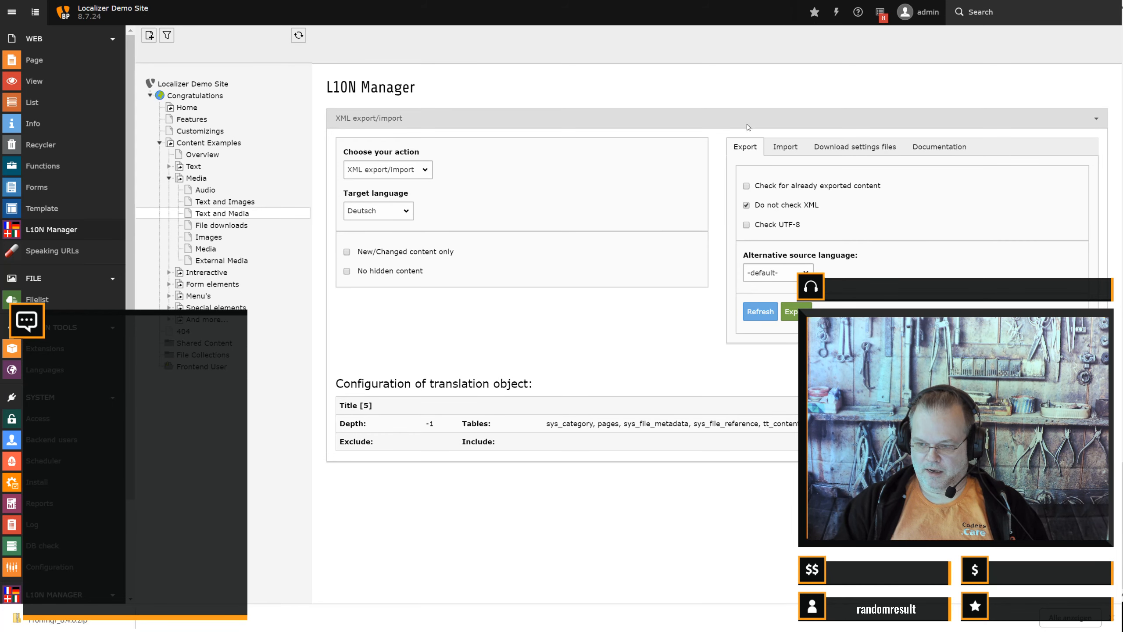
pyautogui.click(789, 312)
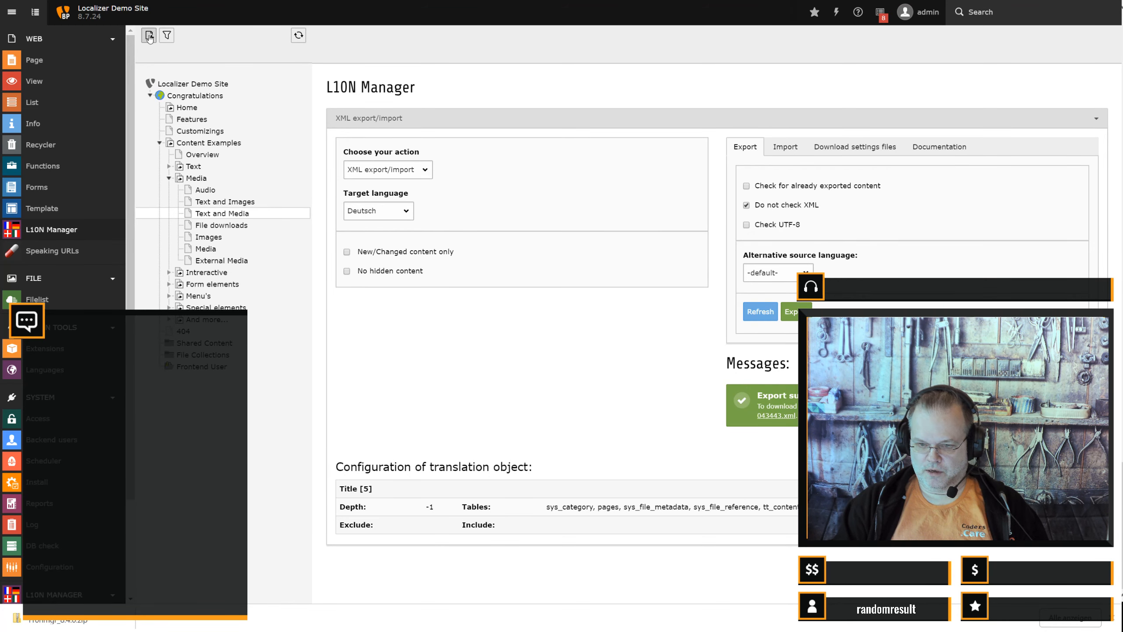
# - Examine the exported XML file, including its header, page content and file metadata entries, and return to the backend
pyautogui.hotkey('ctrl', 'Tab')
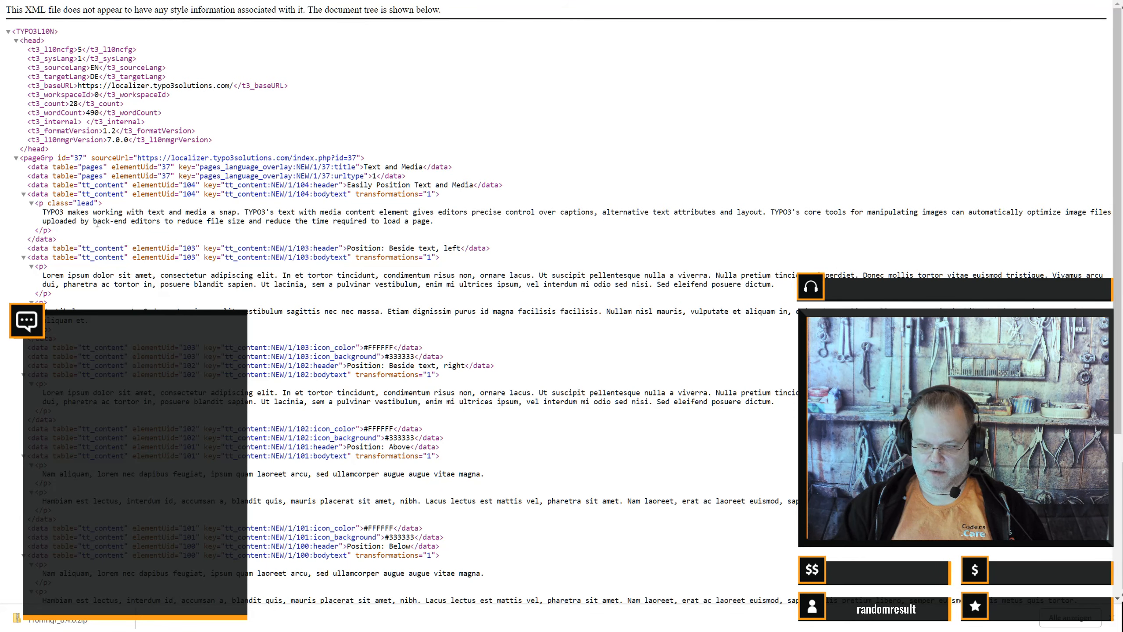
pyautogui.scroll(-5, 272, 252)
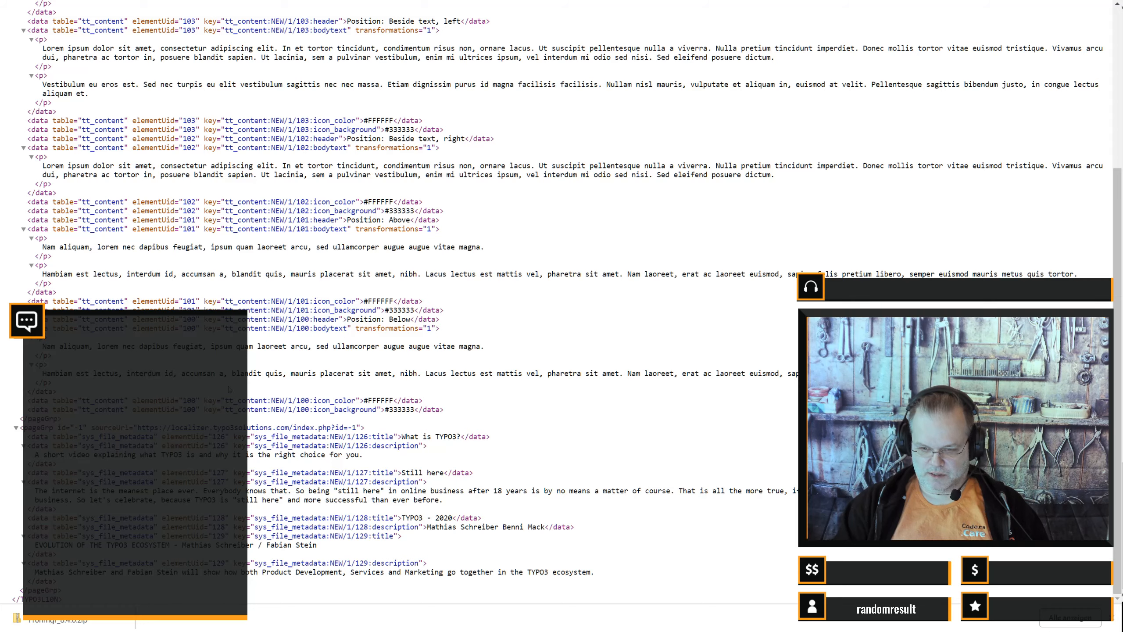
pyautogui.scroll(1, 228, 389)
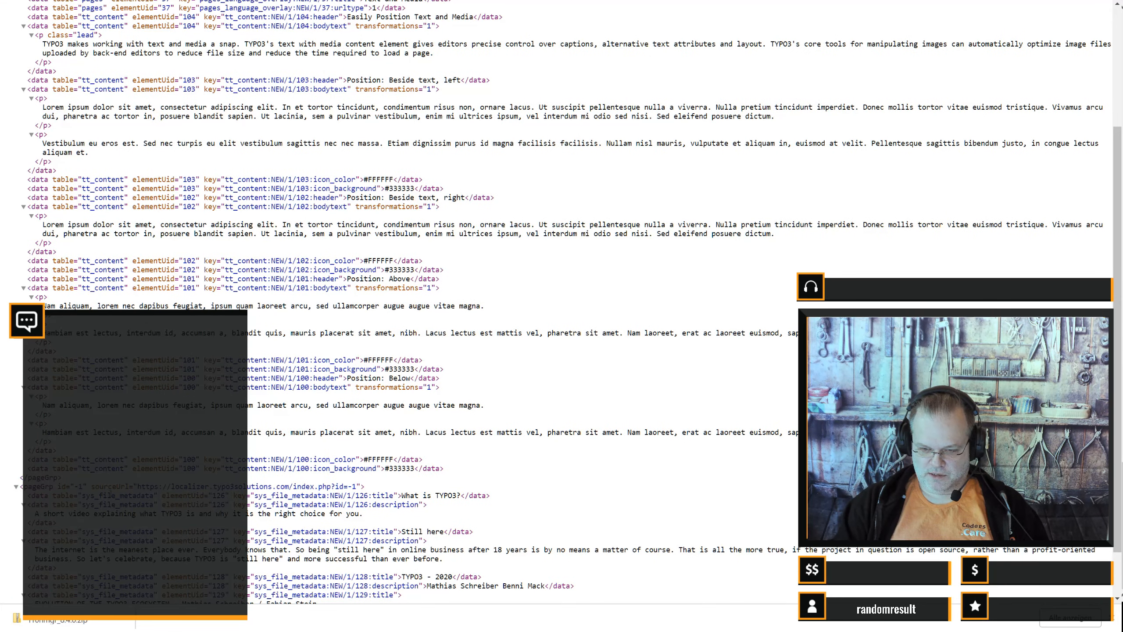
pyautogui.scroll(-1, 116, 503)
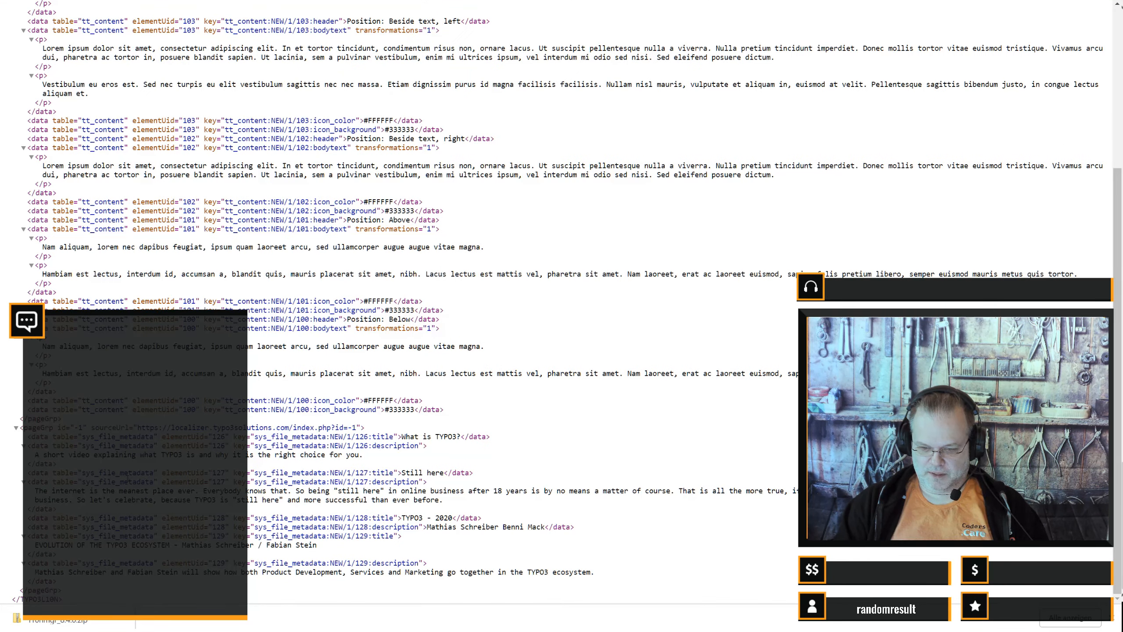
pyautogui.scroll(3, 127, 478)
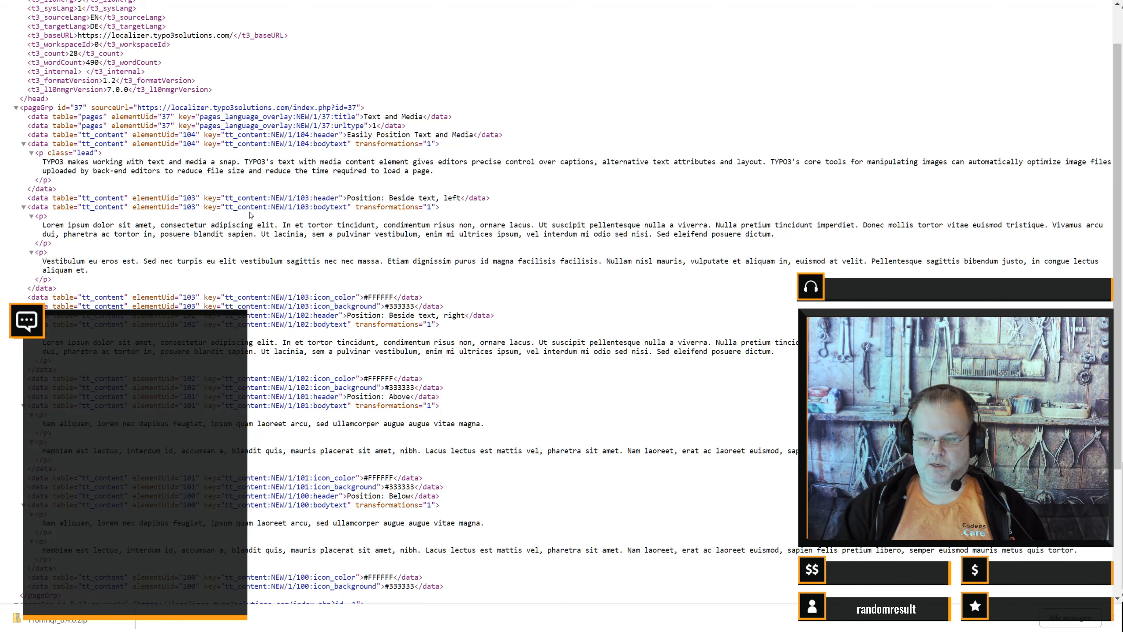
pyautogui.hotkey('ctrl', 'w')
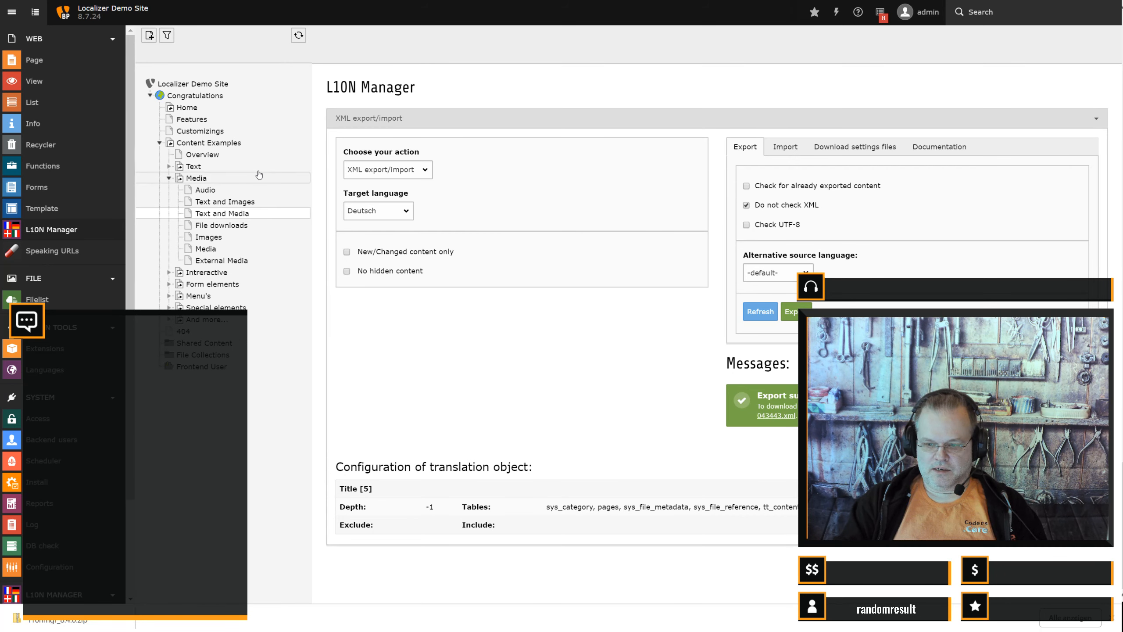
# - Reopen the "Title" L10N Manager configuration on the Congratulations page and inspect its depth of page levels options
pyautogui.click(32, 106)
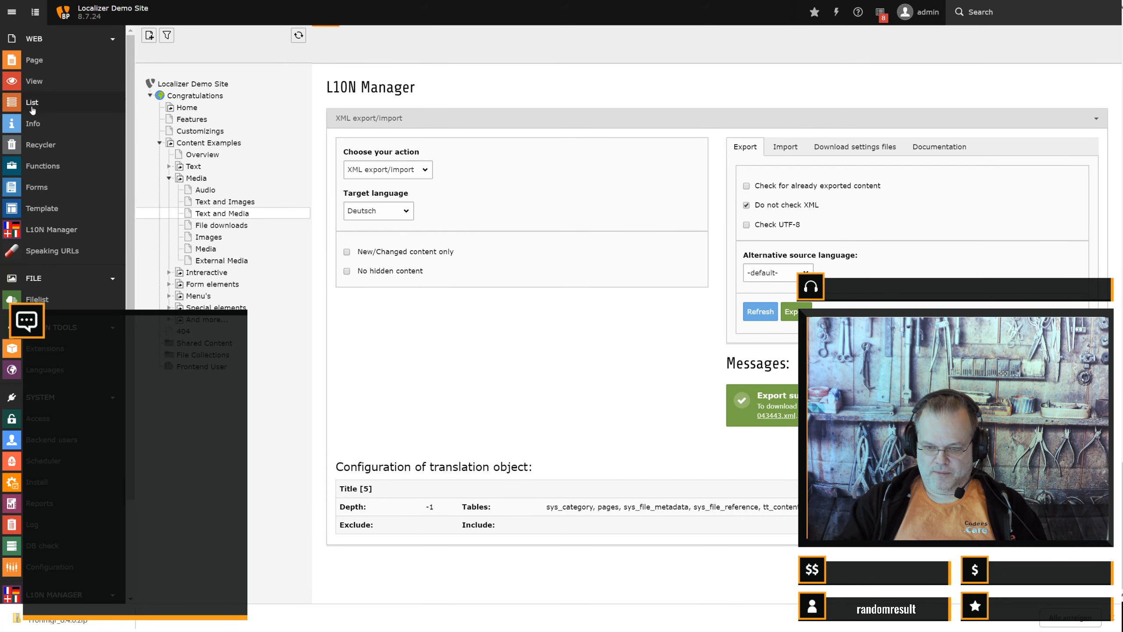
pyautogui.click(194, 95)
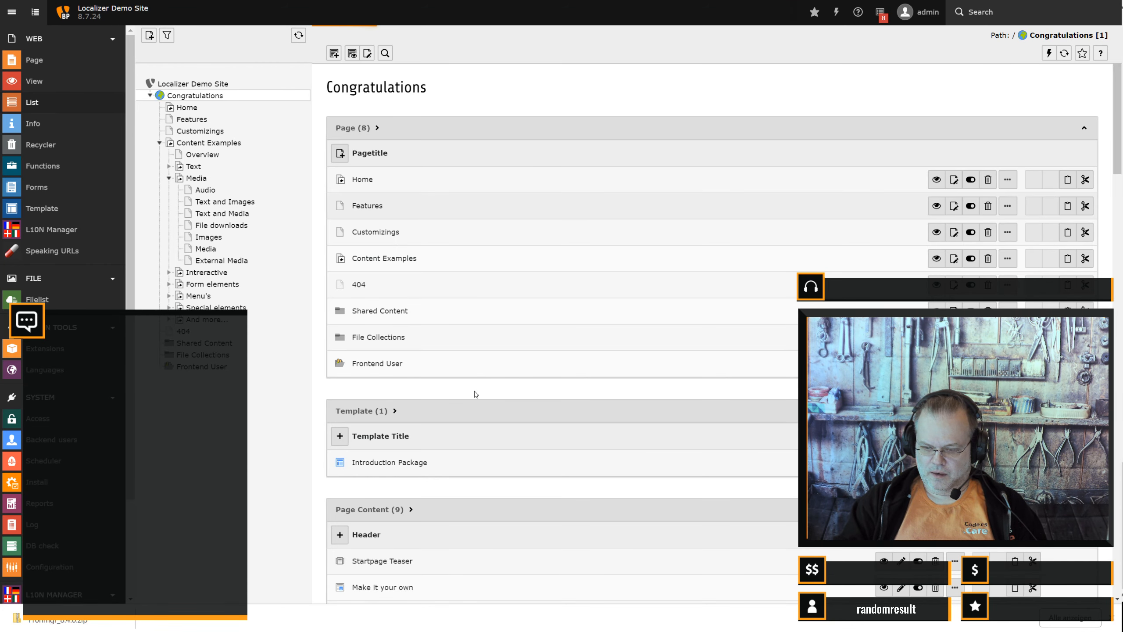
pyautogui.scroll(-3, 477, 386)
pyautogui.scroll(-5, 476, 387)
pyautogui.scroll(4, 379, 113)
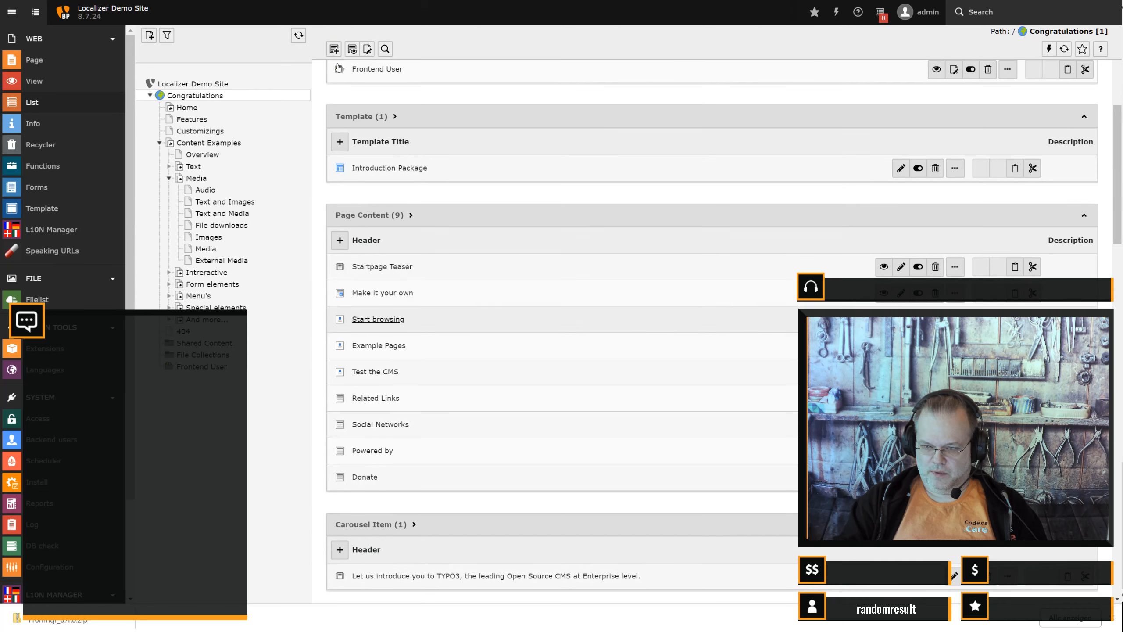
pyautogui.scroll(-10, 478, 254)
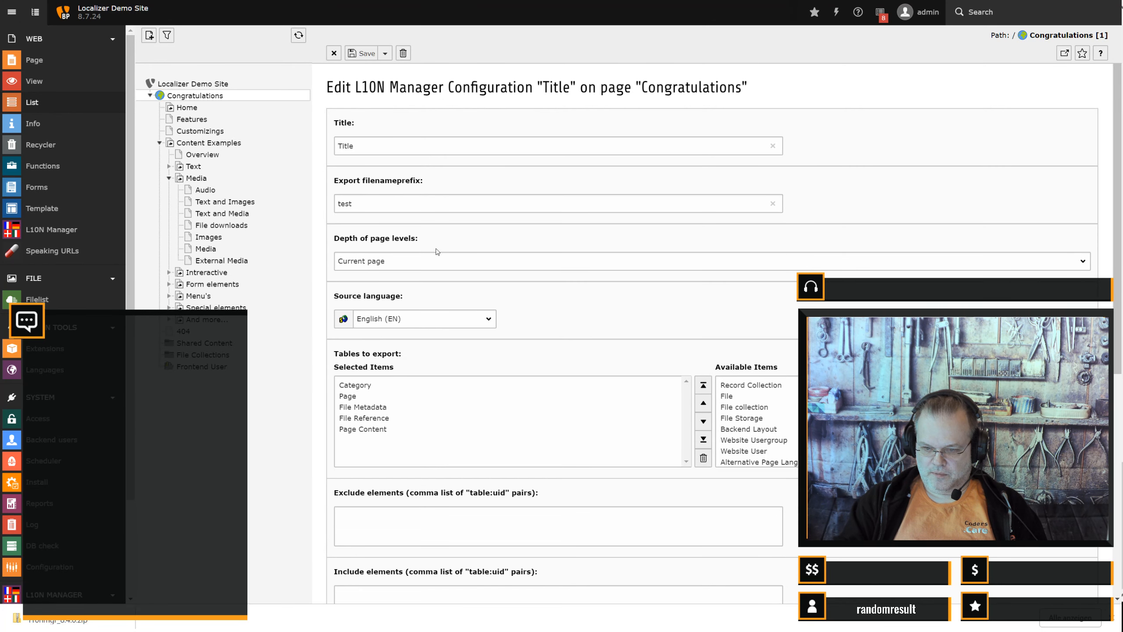
pyautogui.click(448, 260)
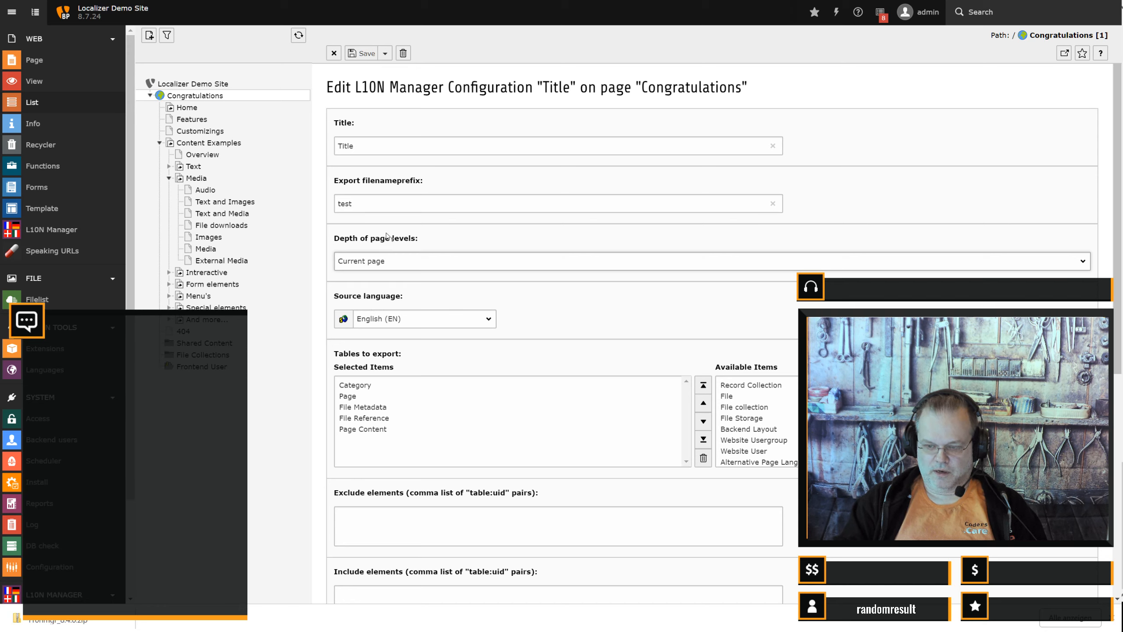
pyautogui.click(907, 207)
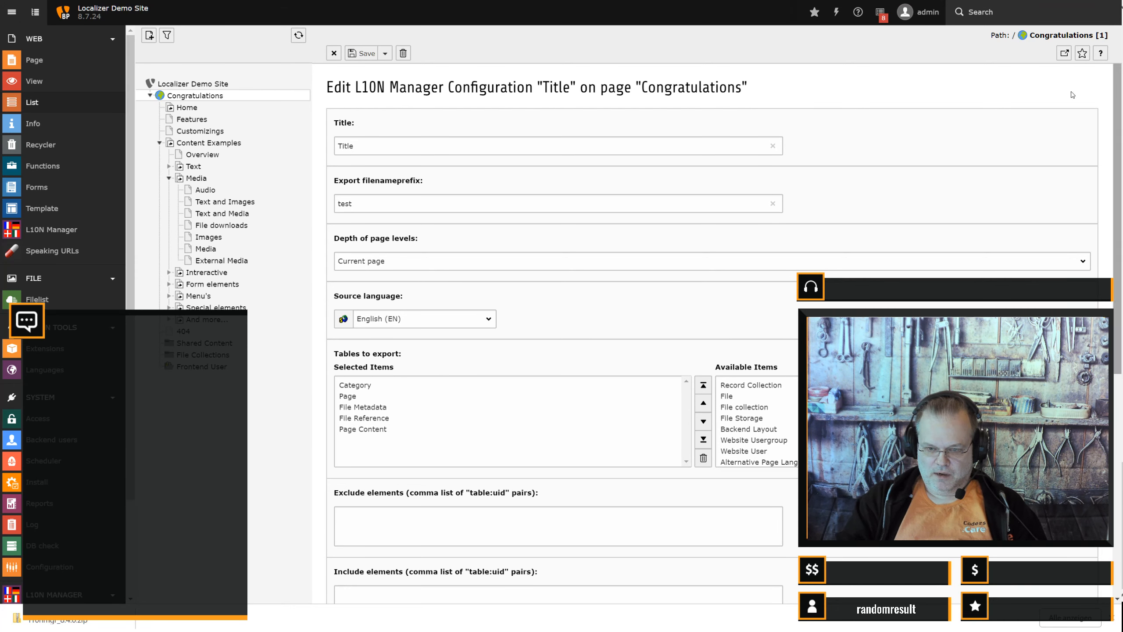
# - View the Features page in the languages layout and compare it with the exported XML file
pyautogui.click(36, 68)
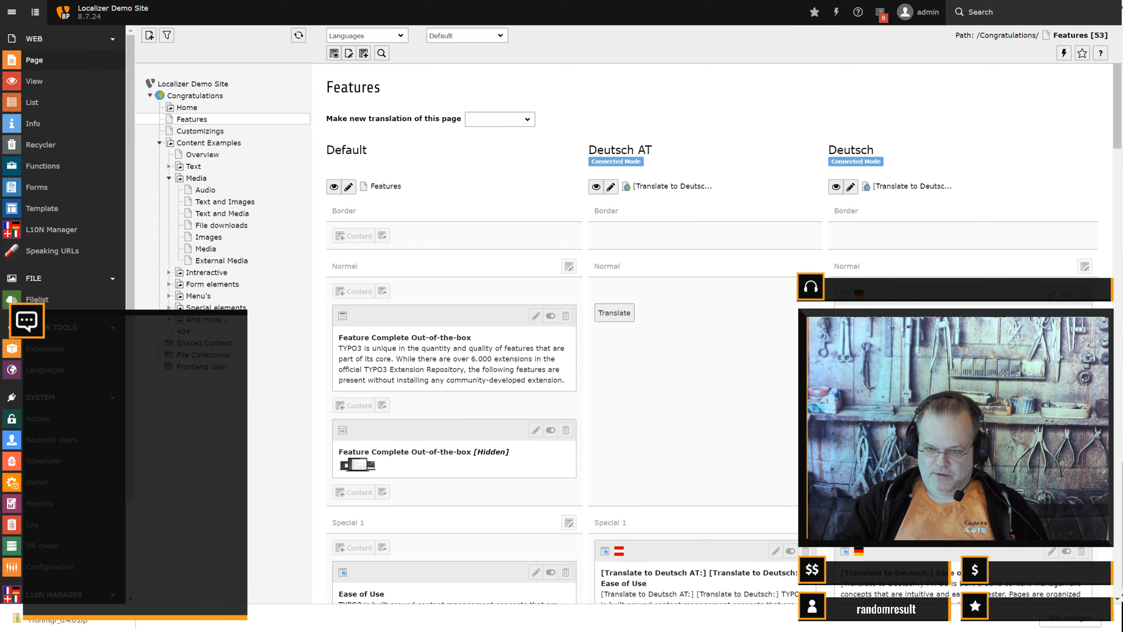
pyautogui.hotkey('ctrl', 'Tab')
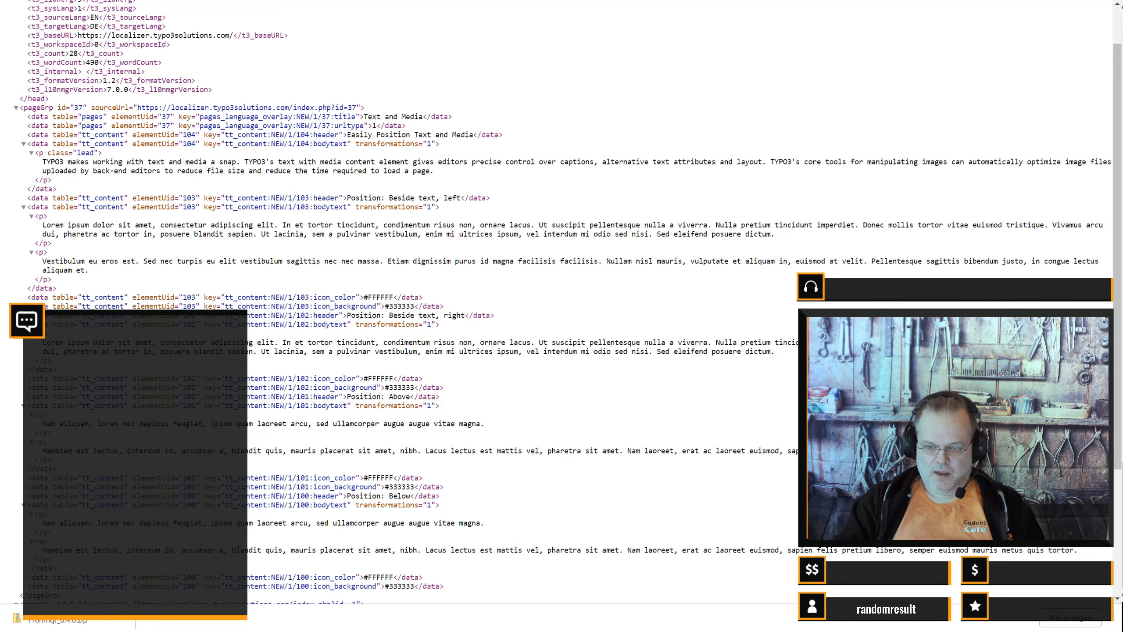
pyautogui.click(270, 1)
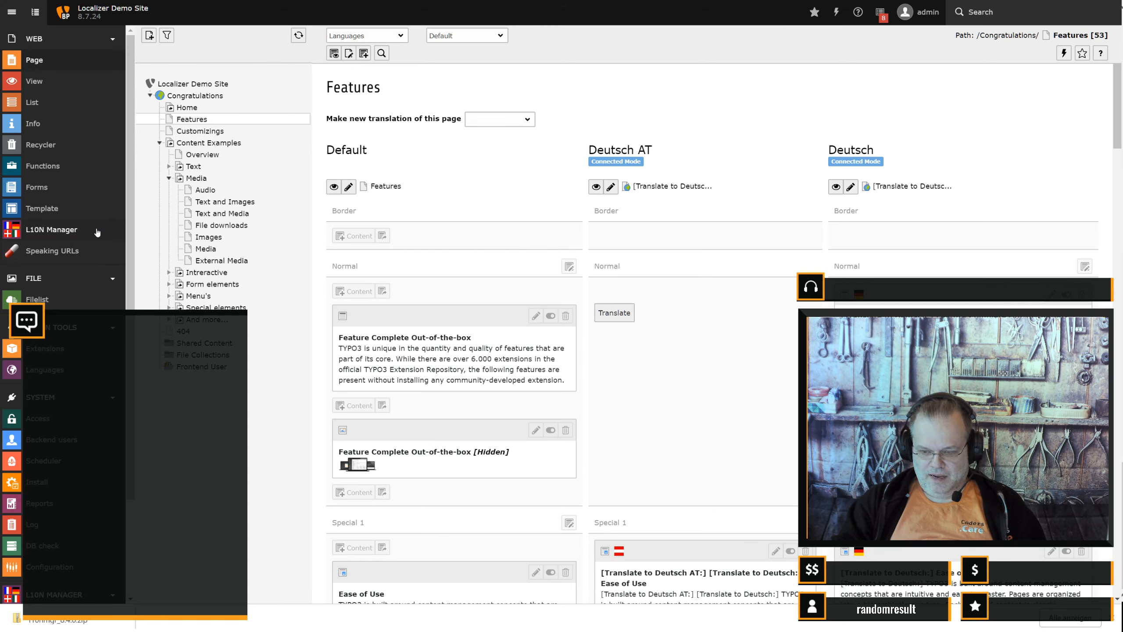
# - Open the "Hot Folder Test" Localizer Settings record from the Congratulations page's record list
pyautogui.scroll(-3, 97, 232)
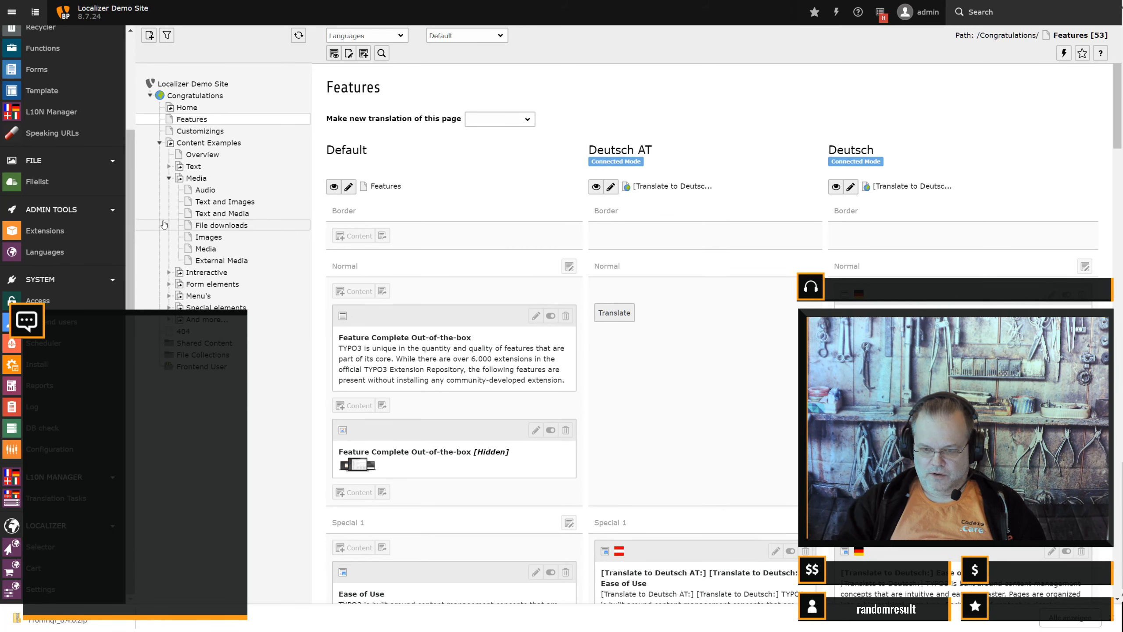
pyautogui.scroll(3, 50, 108)
pyautogui.click(49, 107)
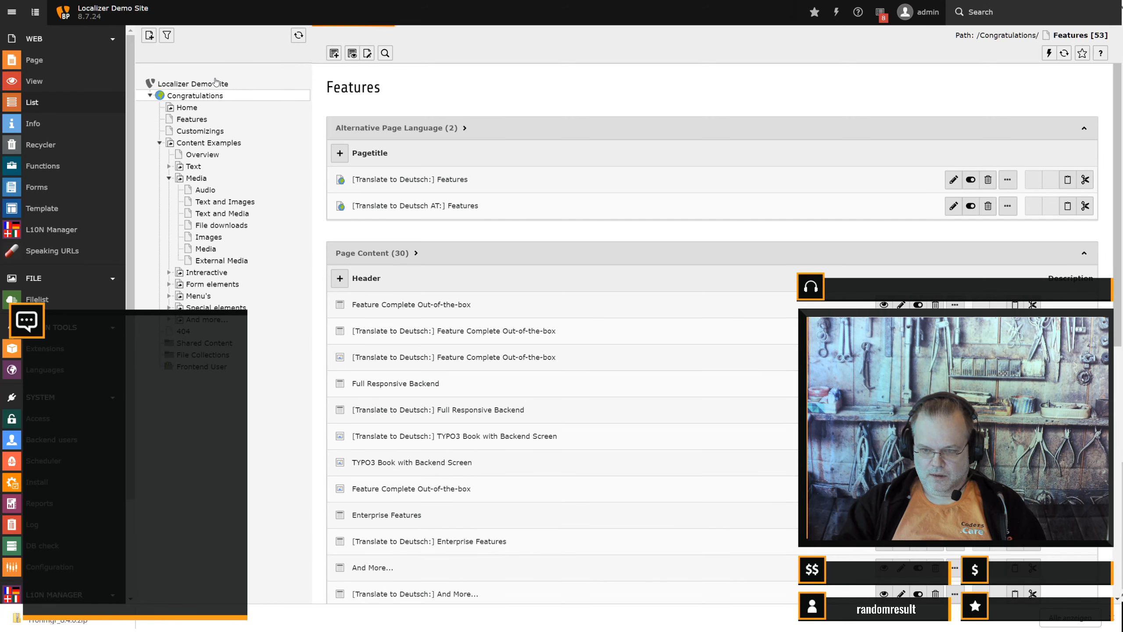
pyautogui.click(216, 93)
pyautogui.scroll(-20, 693, 267)
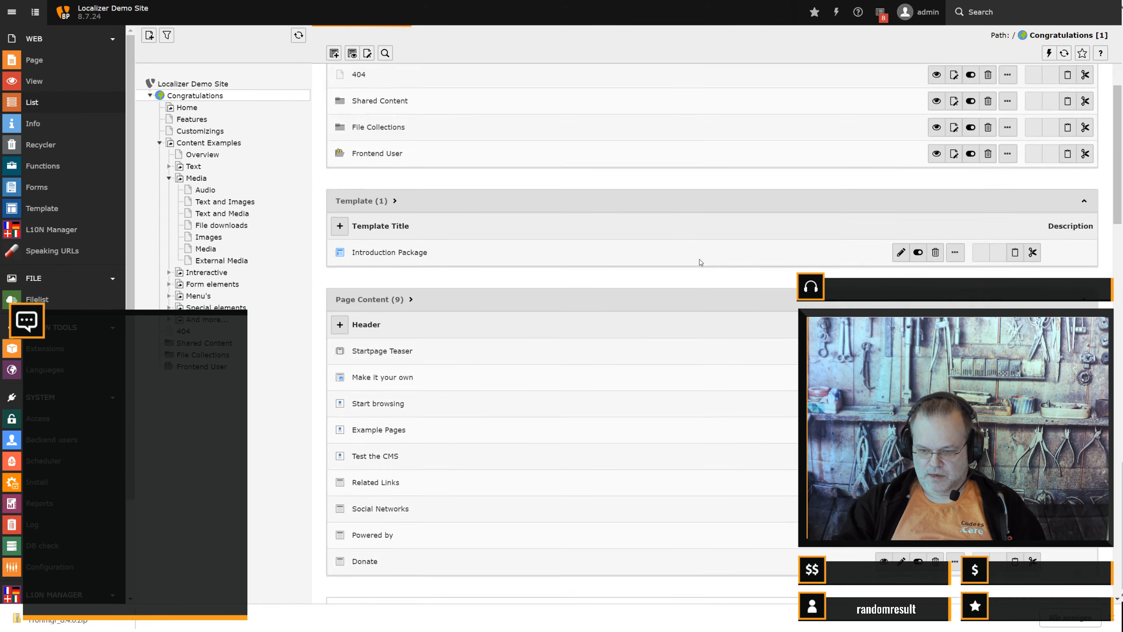
pyautogui.scroll(-15, 708, 254)
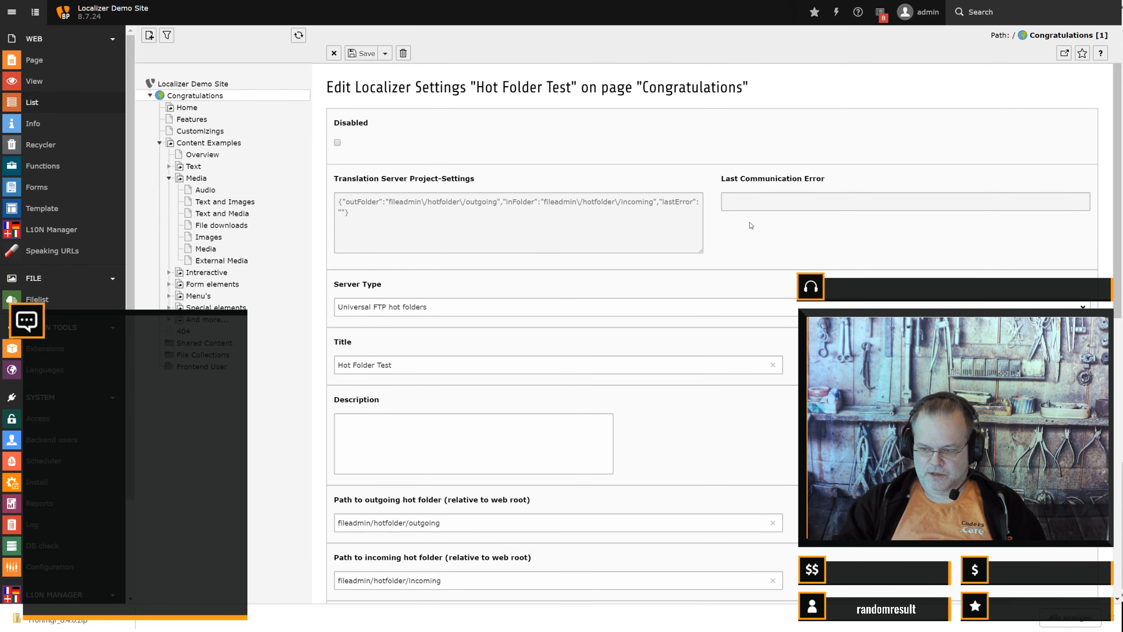
# - Review the record's server type, outgoing and incoming hot folder paths, workflow, project key and allowed L10nmgr configurations
pyautogui.scroll(-2, 437, 231)
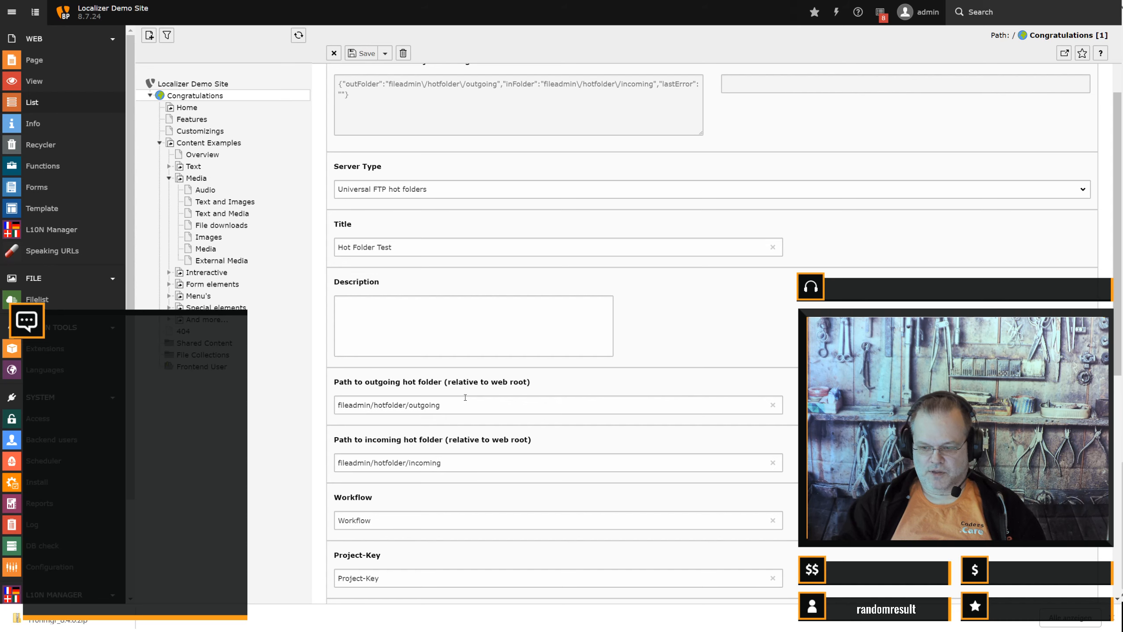
pyautogui.scroll(3, 697, 356)
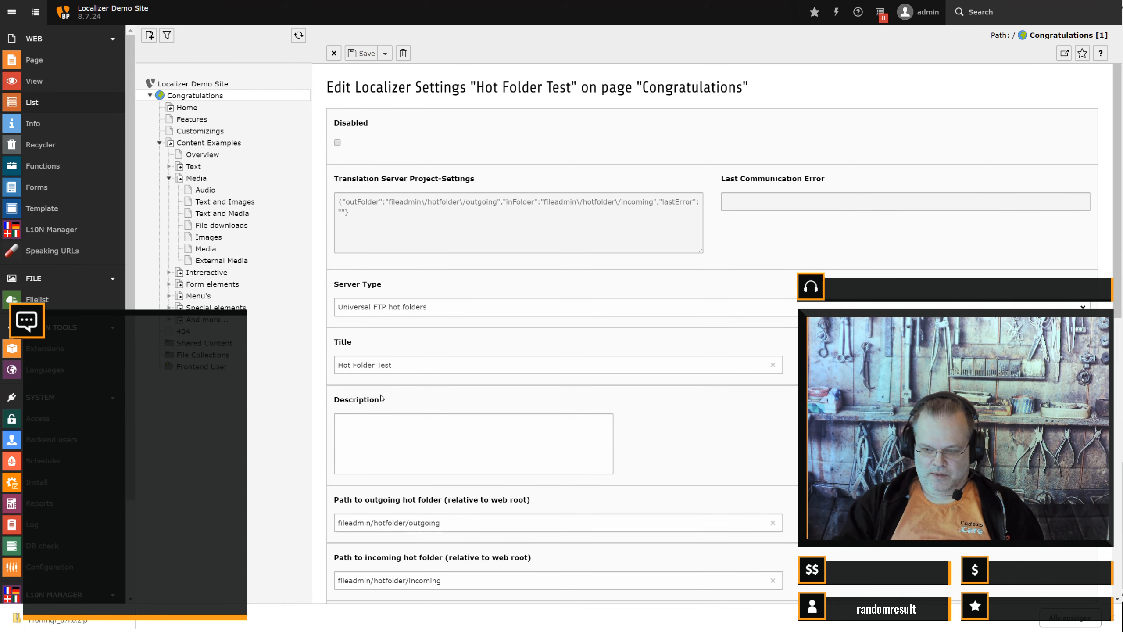
pyautogui.scroll(-2, 466, 543)
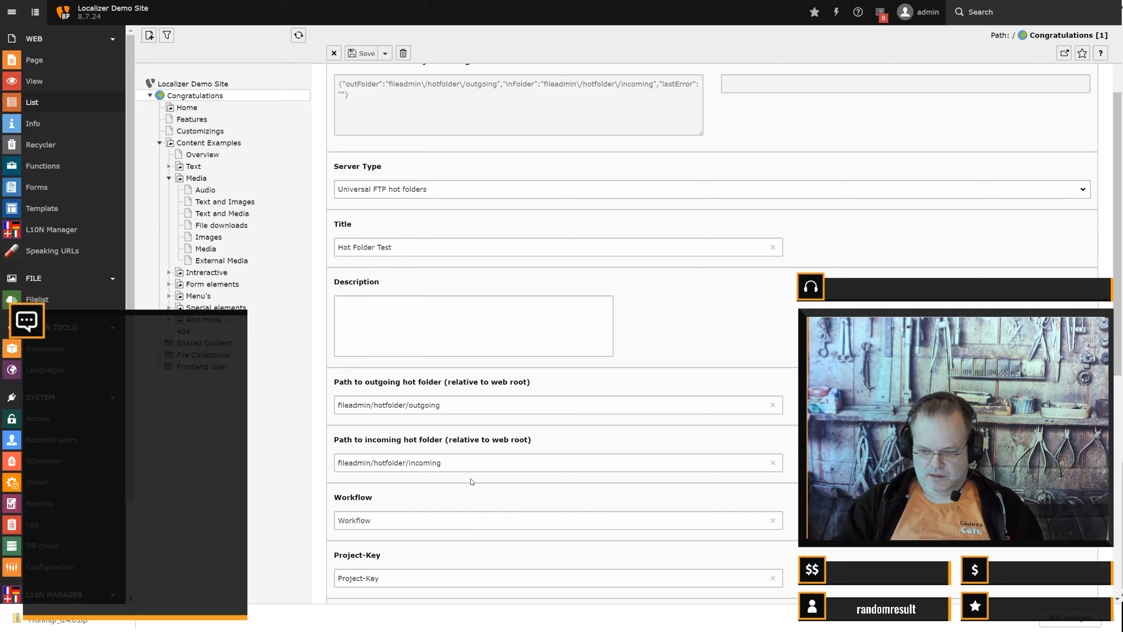
pyautogui.click(477, 469)
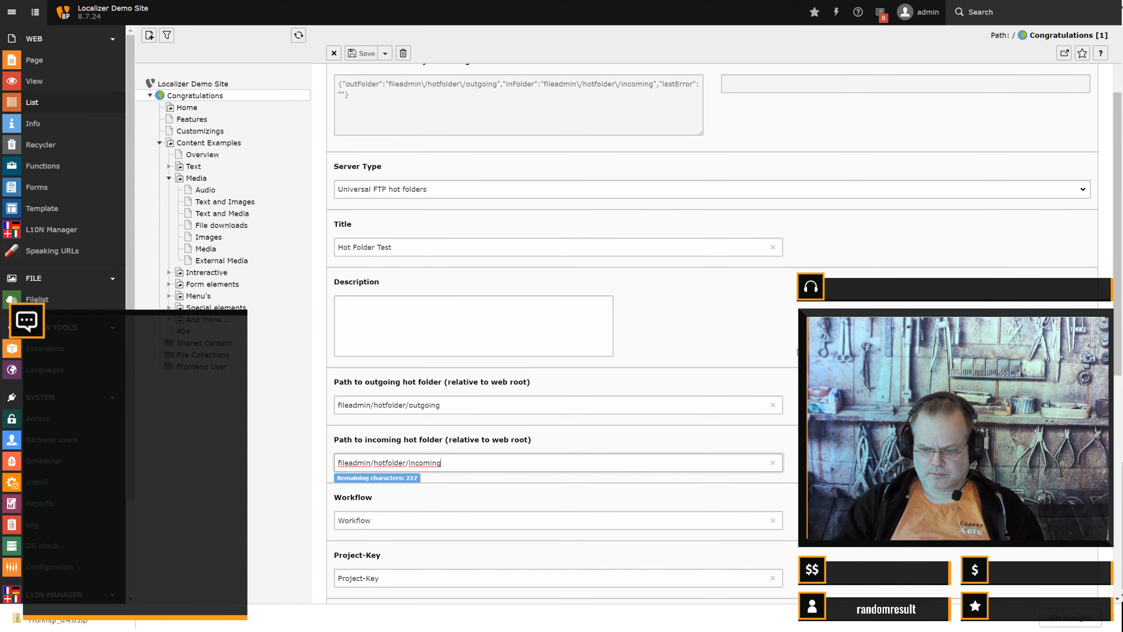
pyautogui.scroll(-2, 797, 351)
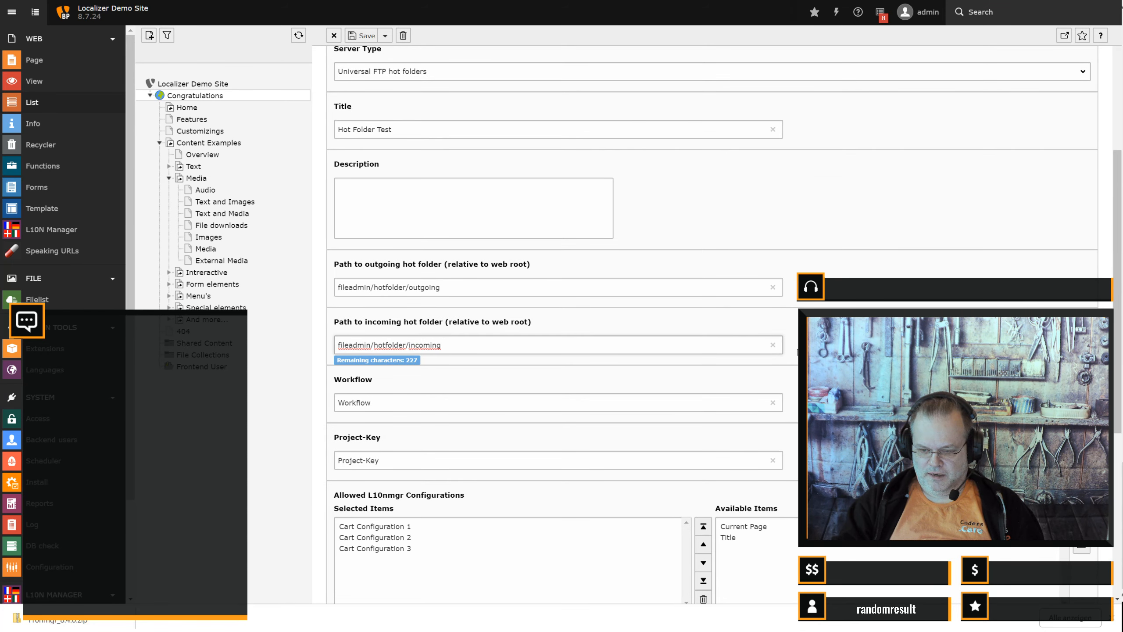
# - Review the "Hot Folder Test" record's project settings, hot folder paths, allowed L10nmgr configurations and source language, and close the record
pyautogui.scroll(4, 797, 352)
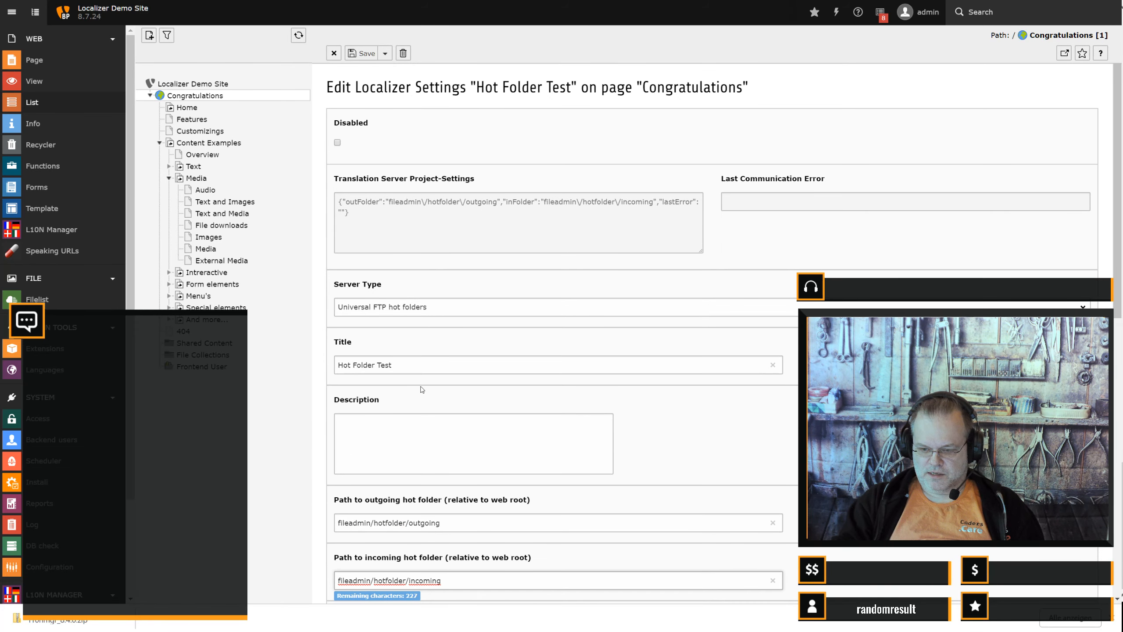
pyautogui.scroll(-3, 423, 389)
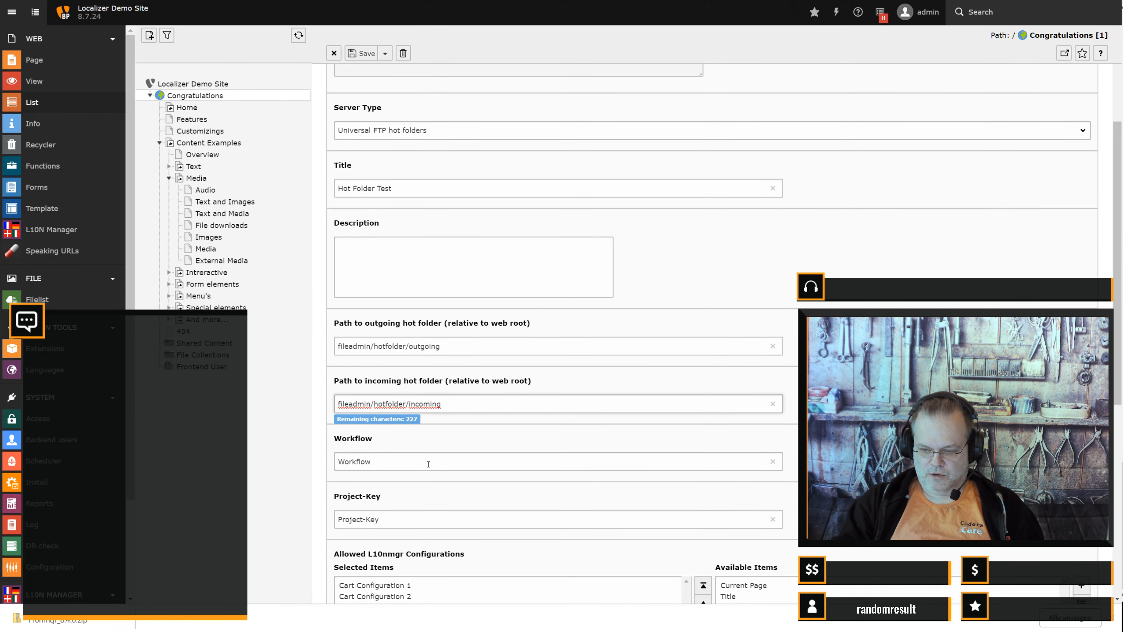
pyautogui.scroll(-4, 428, 463)
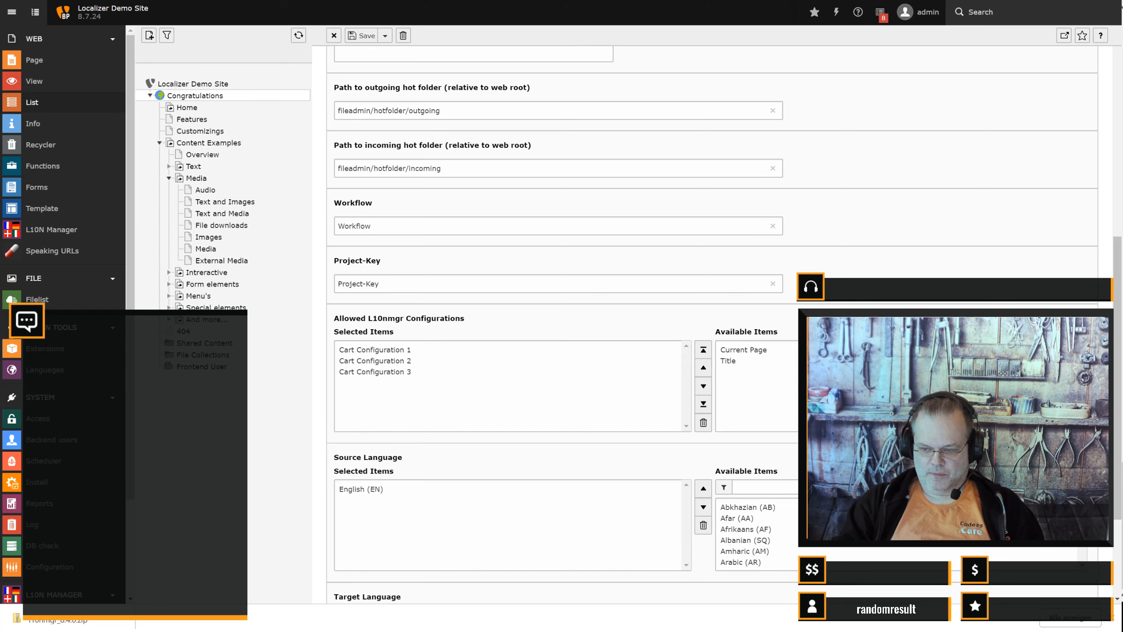
pyautogui.scroll(7, 561, 332)
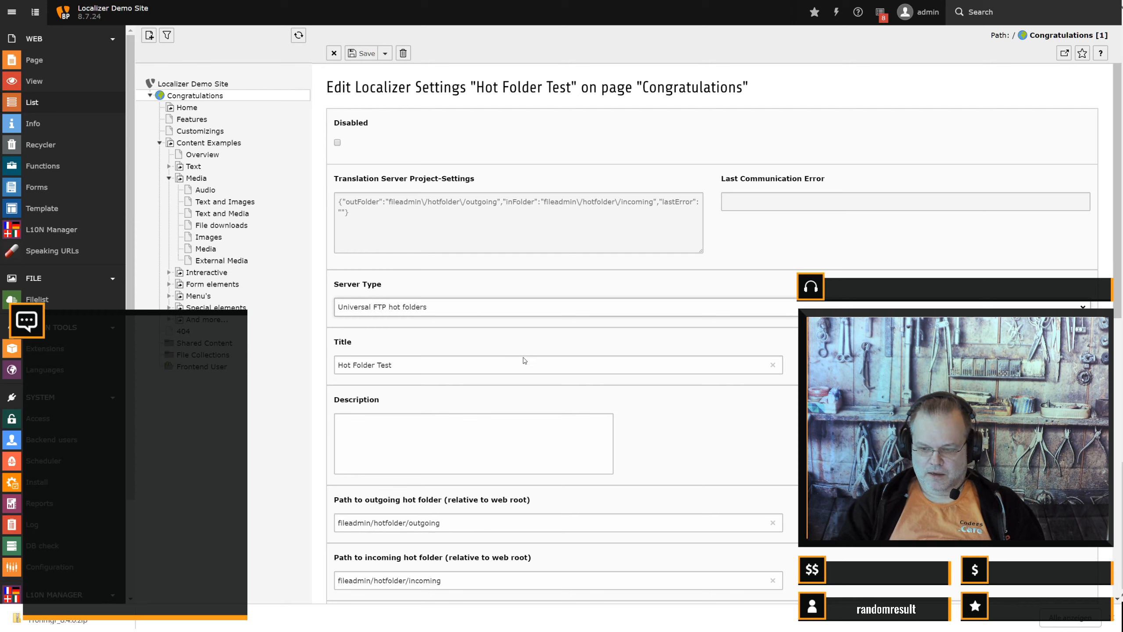
pyautogui.scroll(-1, 692, 400)
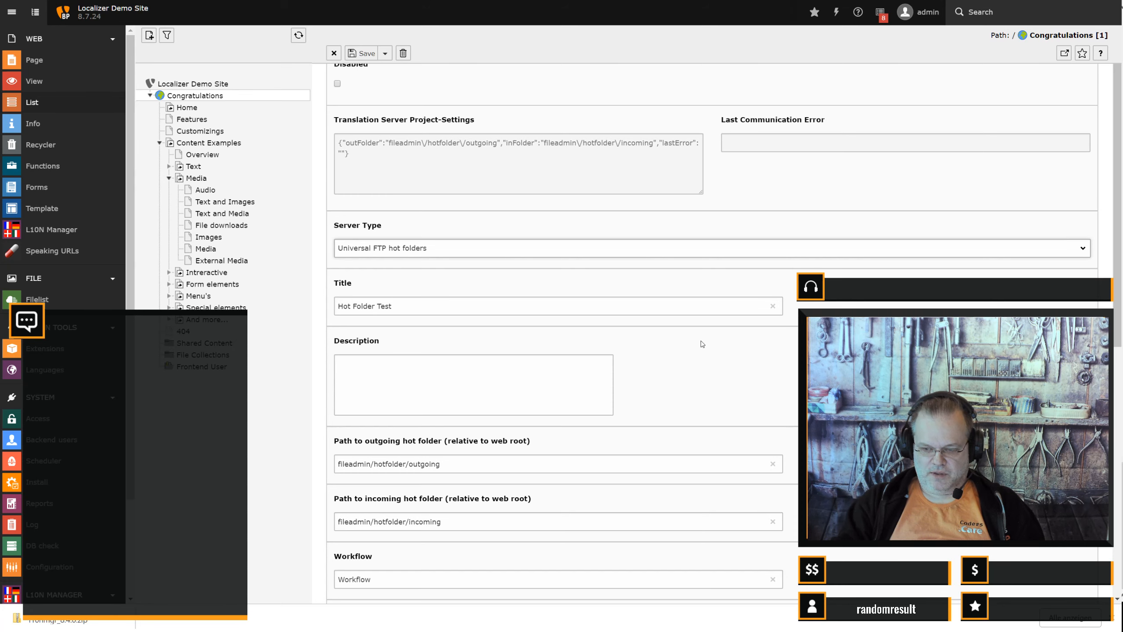
pyautogui.scroll(1, 701, 344)
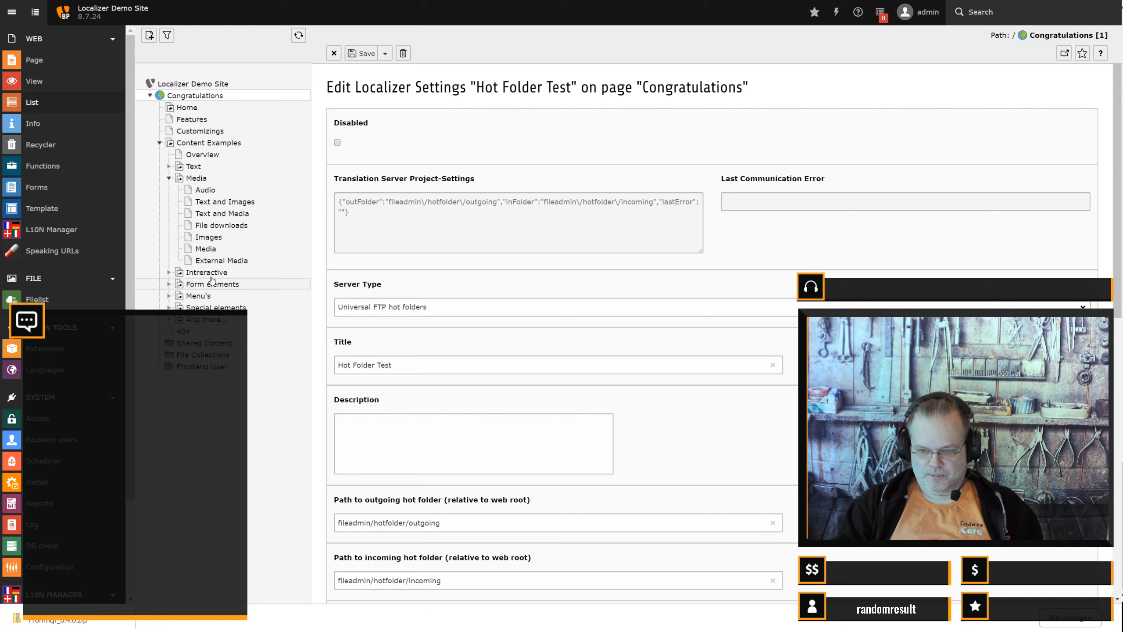
pyautogui.click(334, 53)
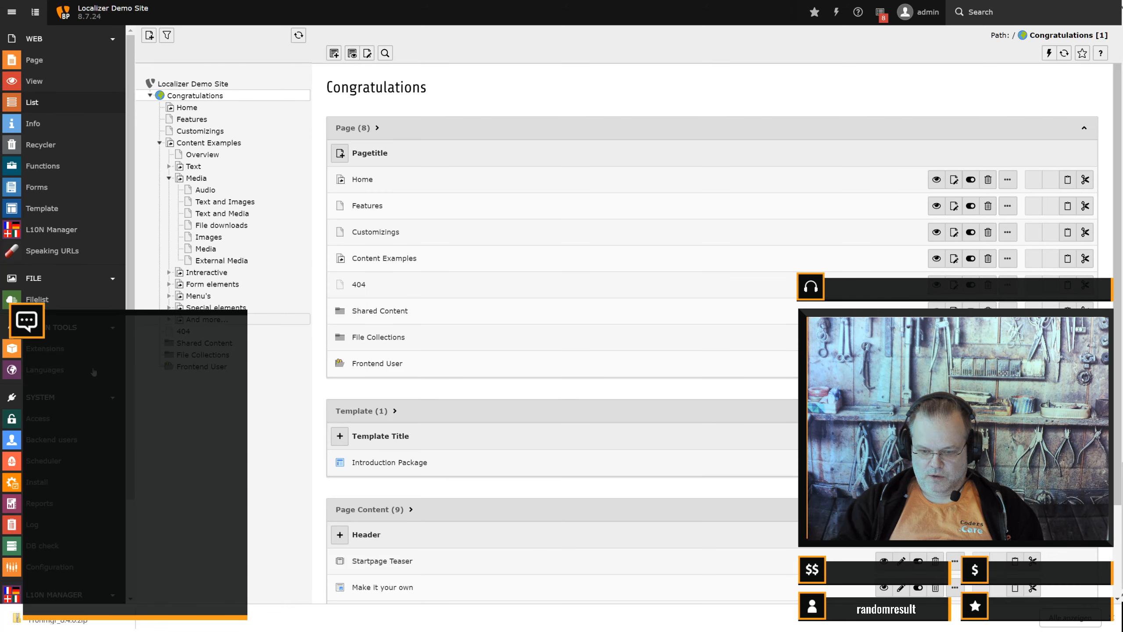
# - Open the Localizer Selector for the Congratulations page, look at the available localizers and start a new cart
pyautogui.scroll(-3, 94, 372)
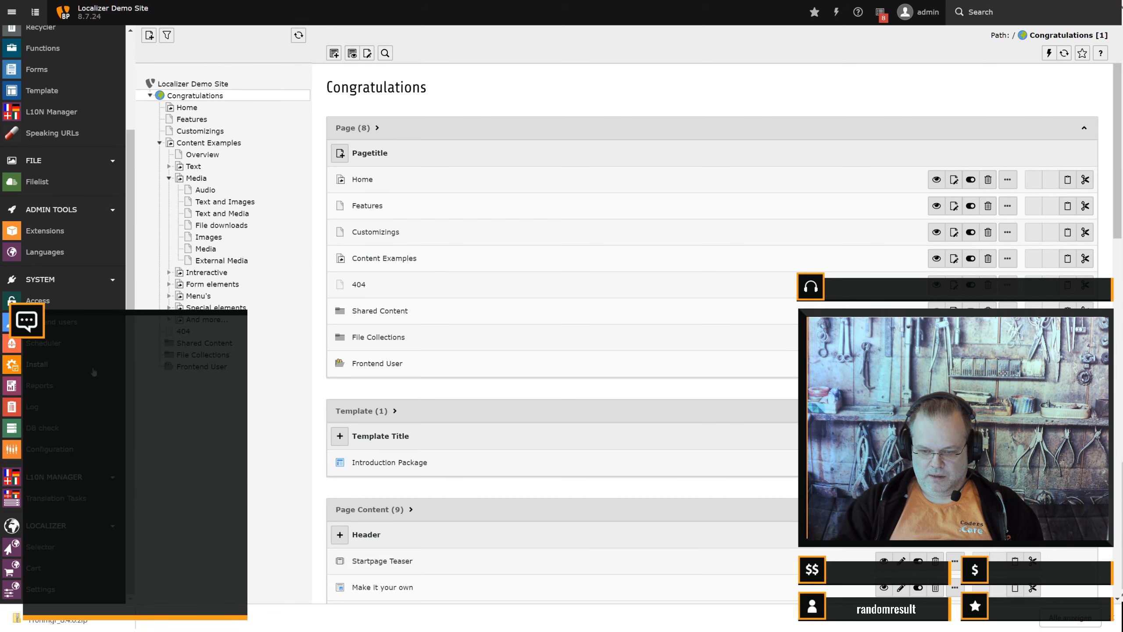
pyautogui.click(54, 545)
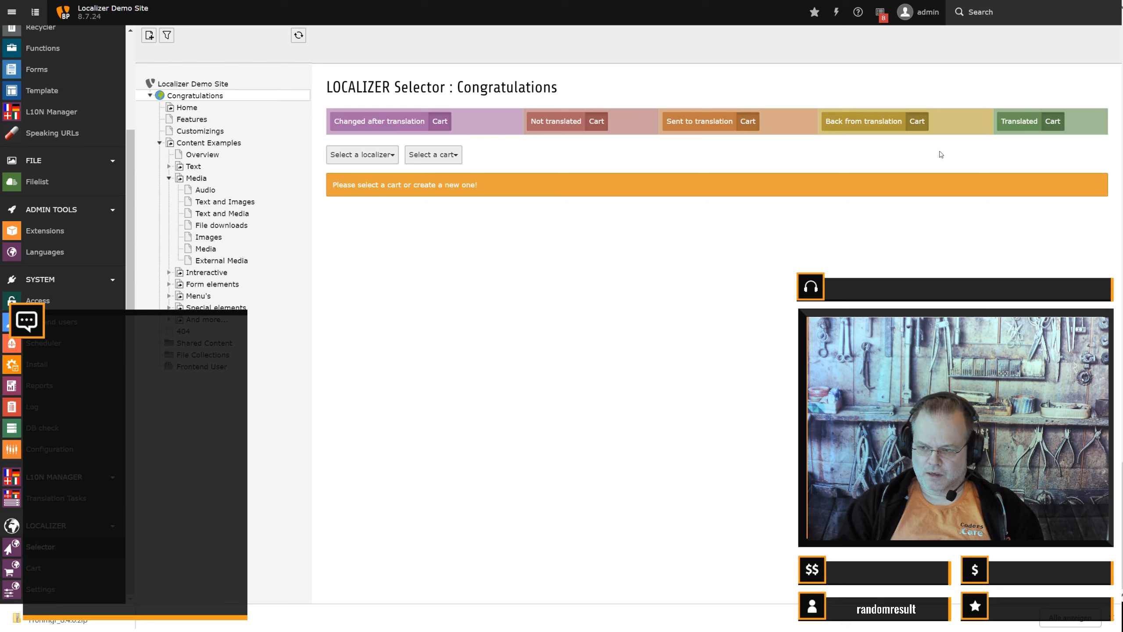
pyautogui.click(368, 162)
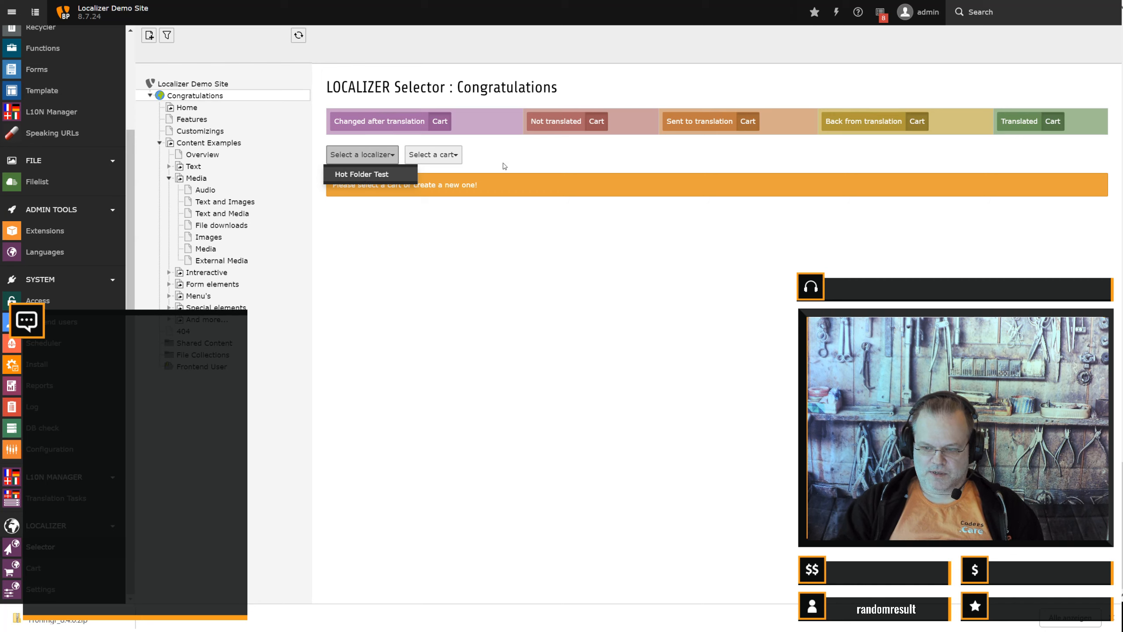
pyautogui.click(435, 155)
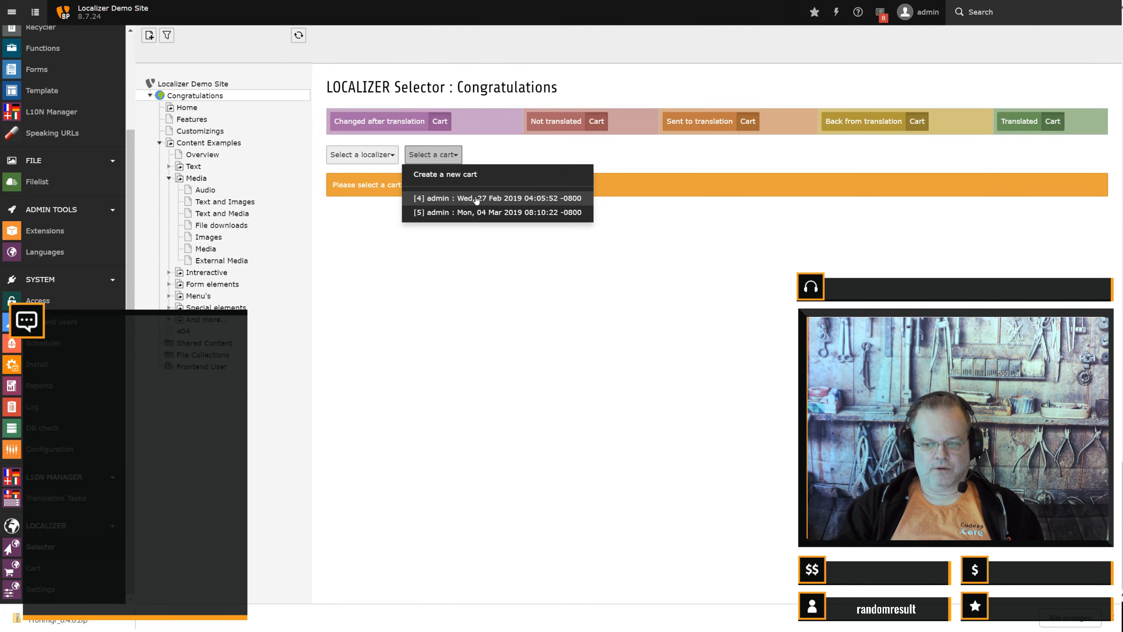
pyautogui.click(464, 174)
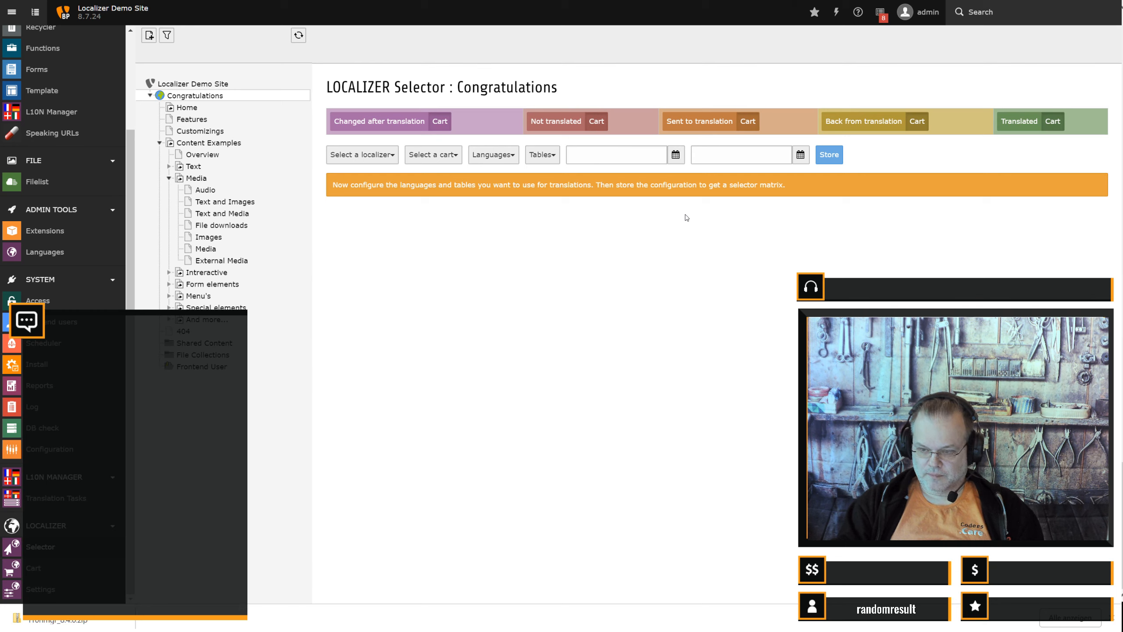
# - Choose Deutsch, Francais and Portuguese as the new cart's languages
pyautogui.click(492, 157)
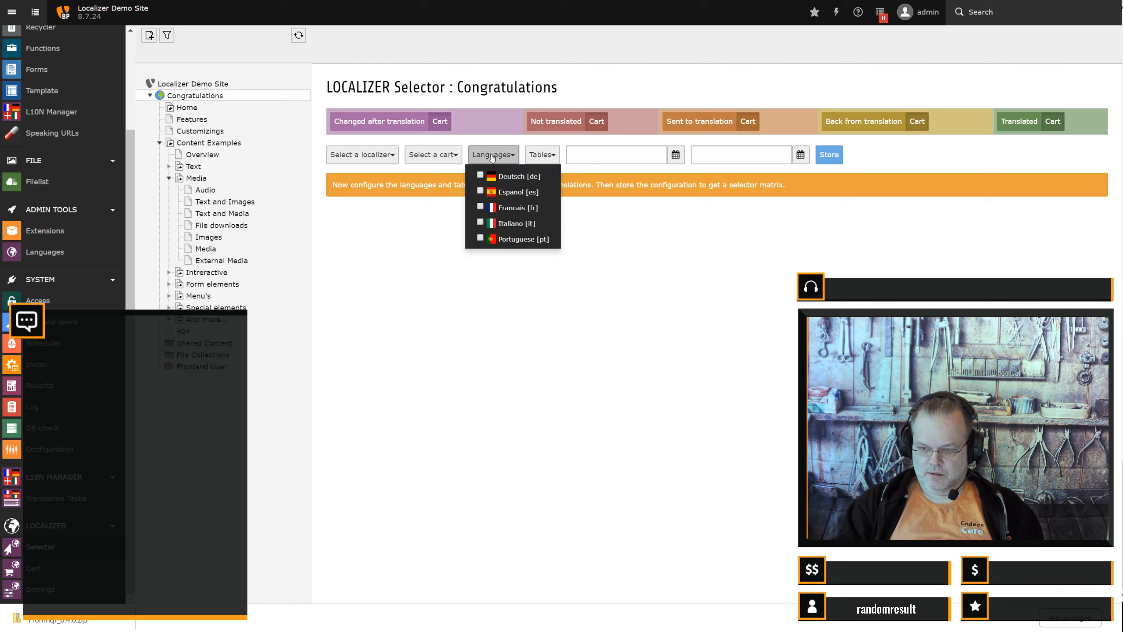
pyautogui.click(517, 177)
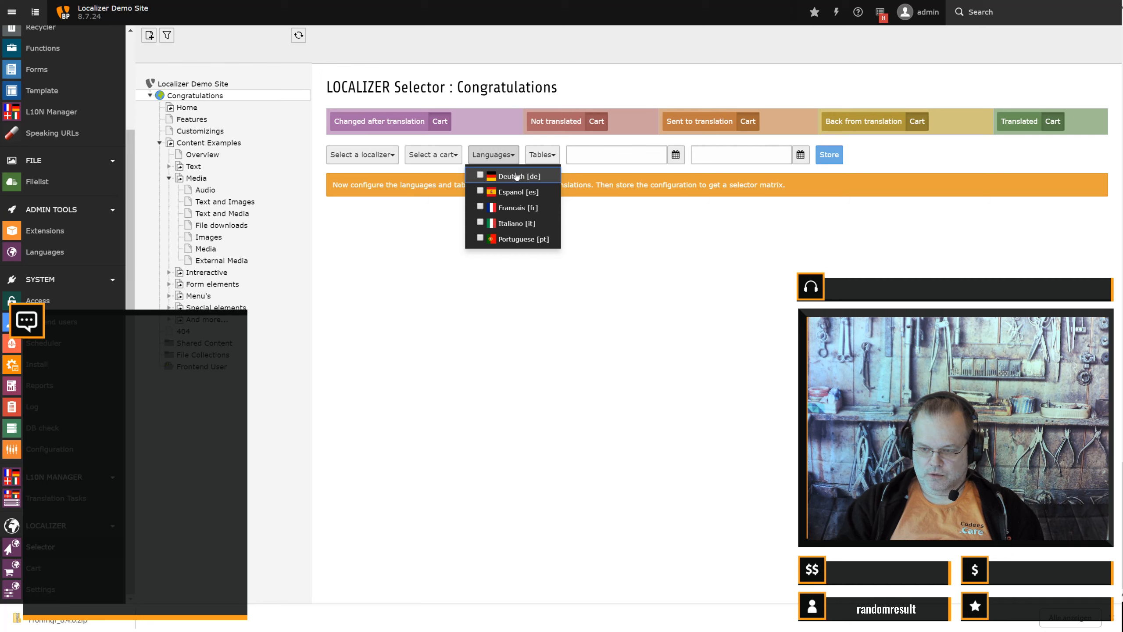
pyautogui.click(516, 208)
pyautogui.click(519, 244)
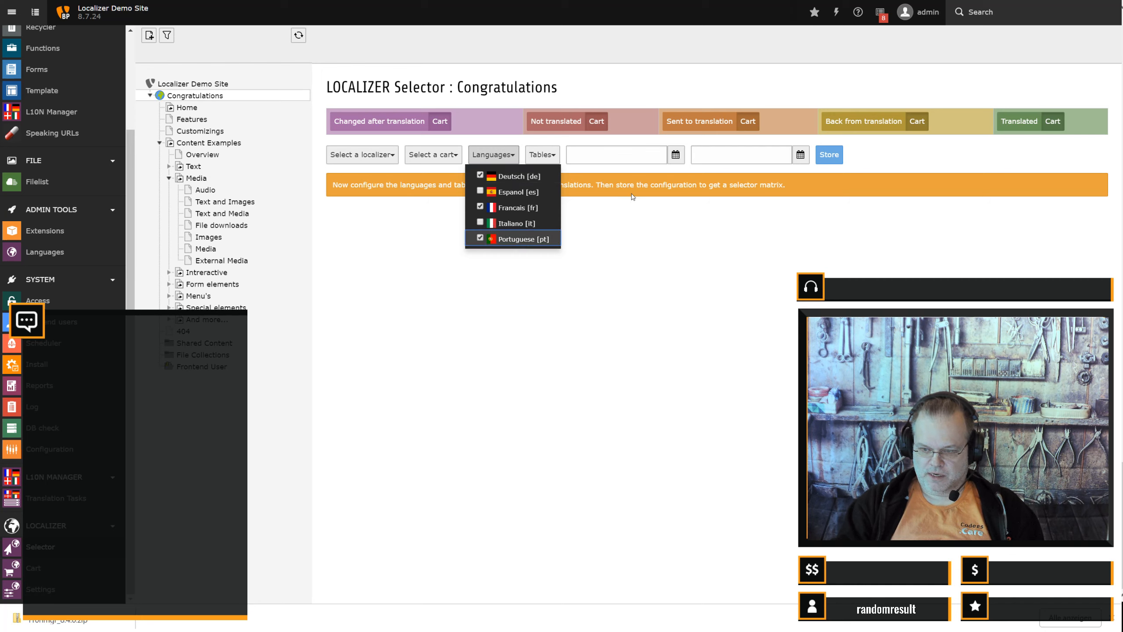
# - Add File Reference, Page Content and Carousel Item to the cart's tables and store the cart configuration
pyautogui.click(550, 157)
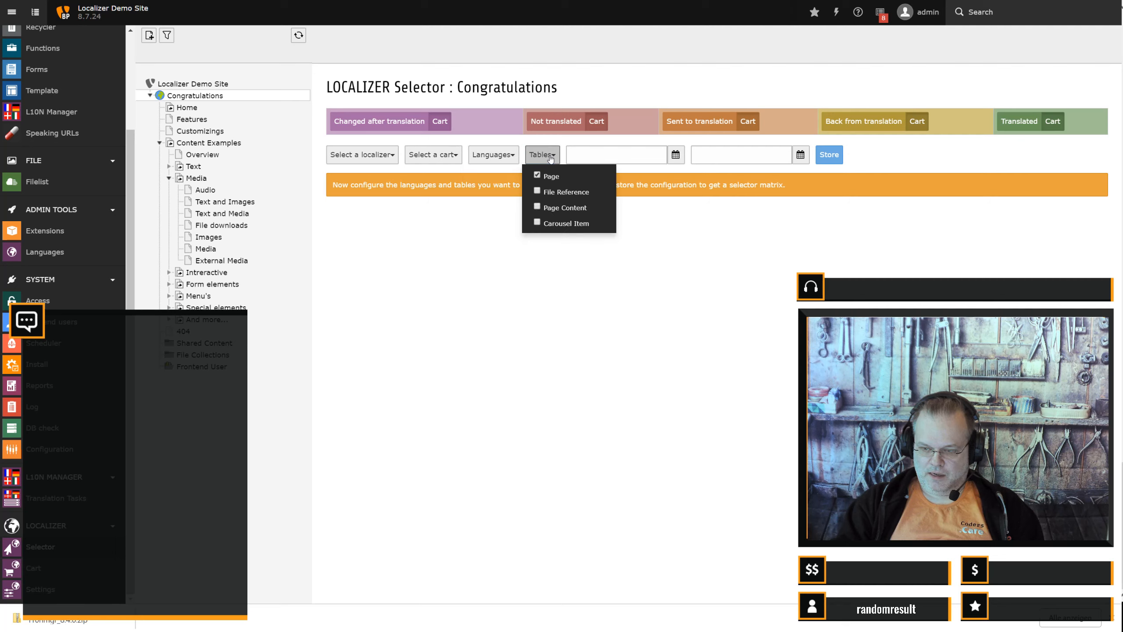
pyautogui.click(557, 194)
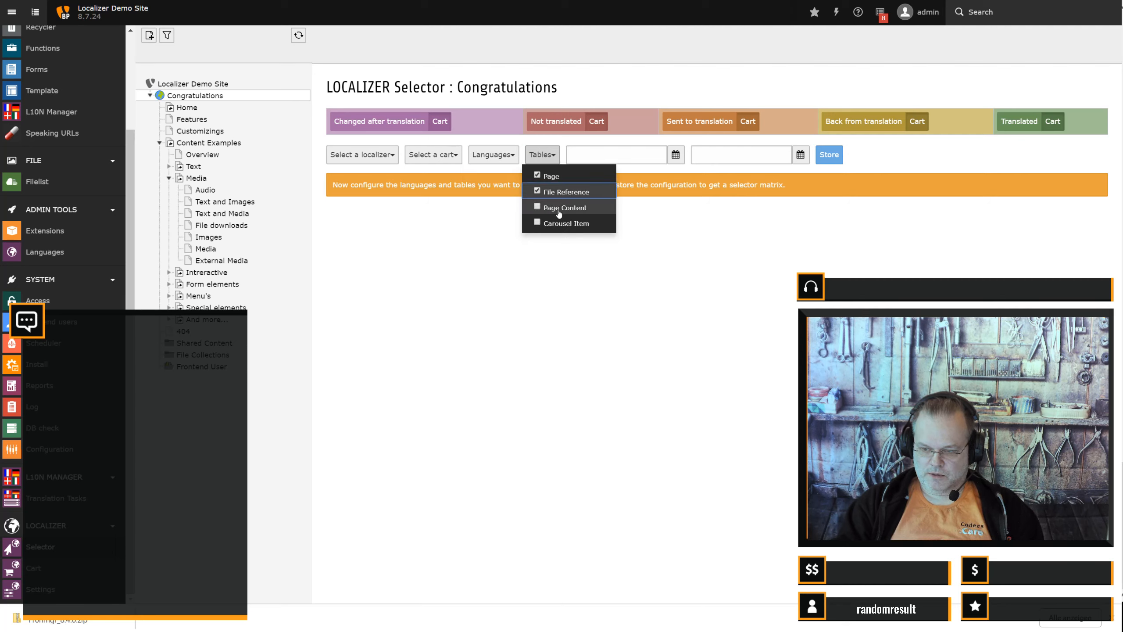
pyautogui.click(557, 211)
pyautogui.click(557, 223)
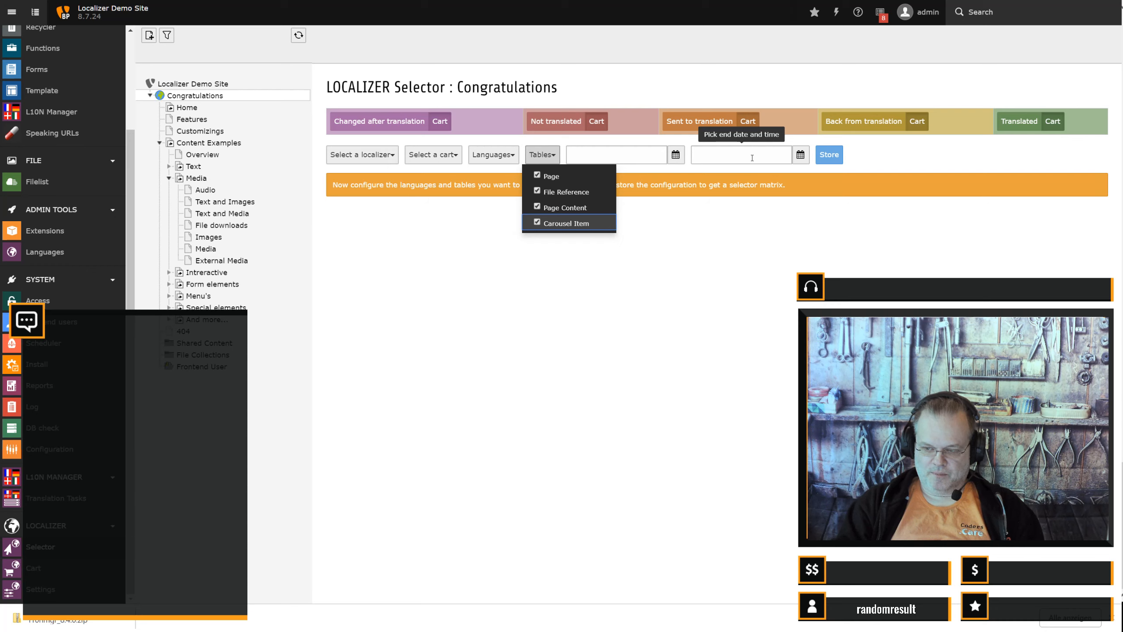
pyautogui.click(830, 154)
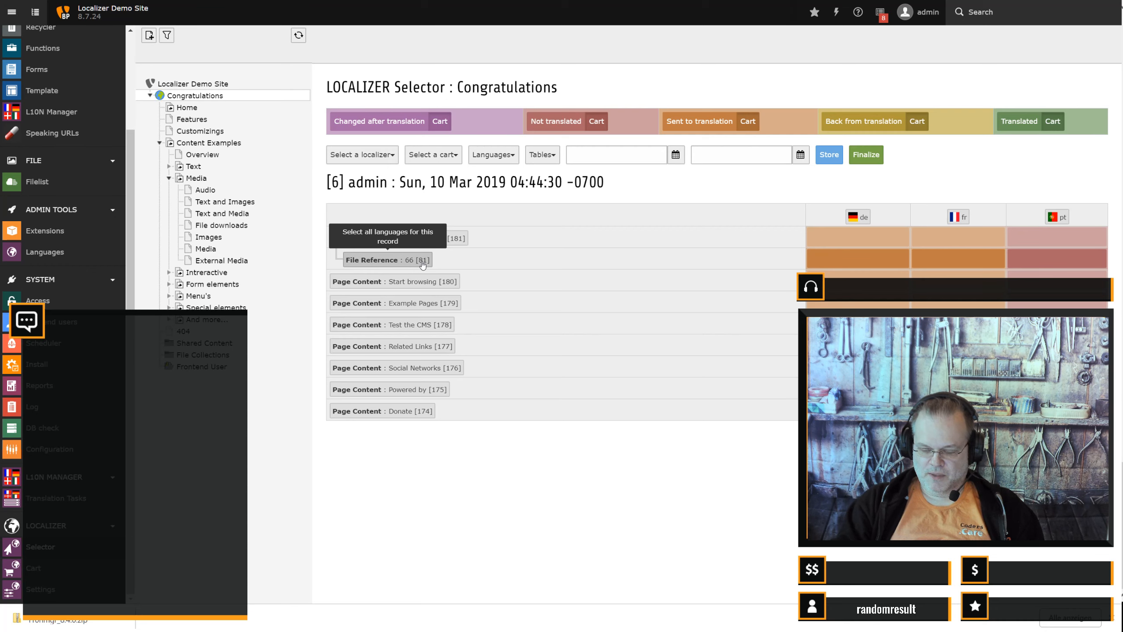
# - Look through the Congratulations page's content elements in the page layout to compare them with the selector matrix
pyautogui.scroll(2, 83, 148)
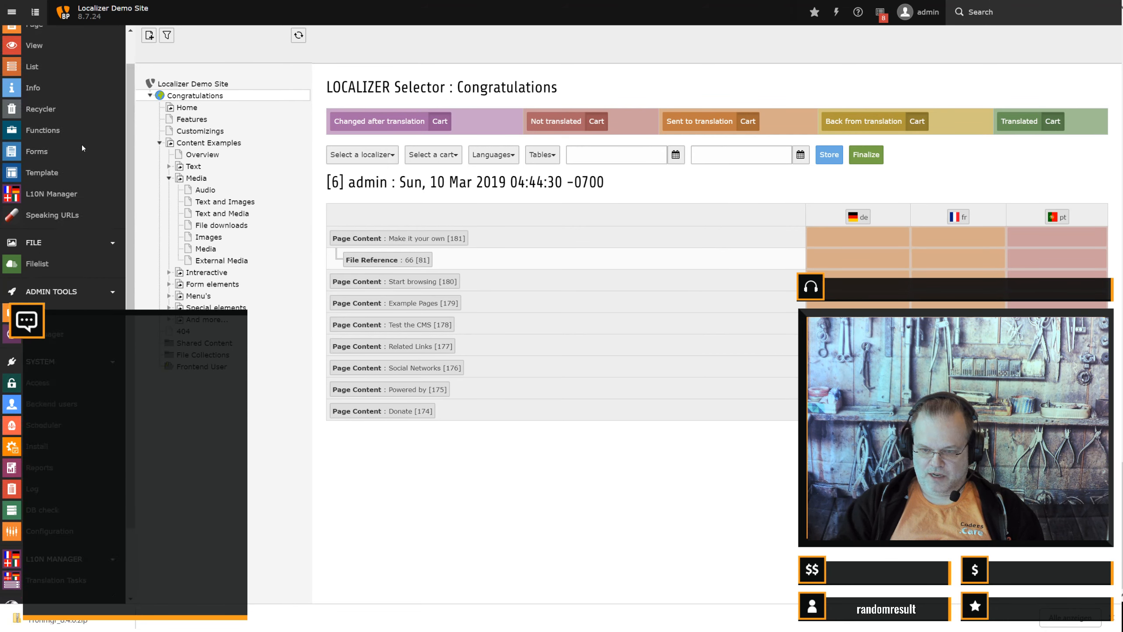
pyautogui.scroll(1, 82, 148)
pyautogui.click(35, 60)
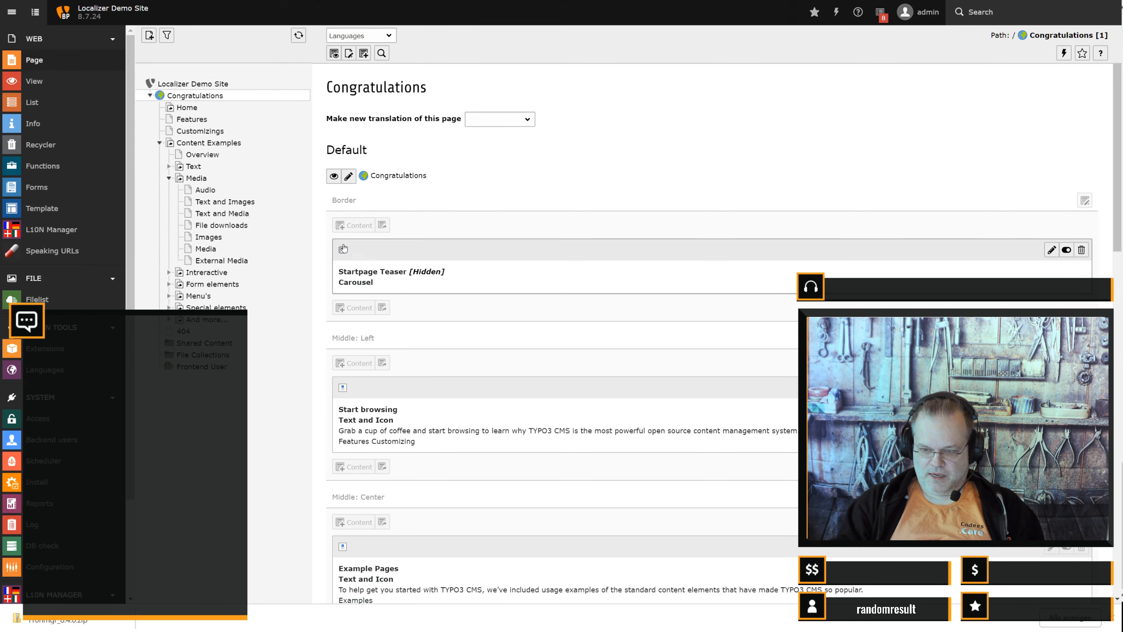
pyautogui.scroll(-5, 401, 243)
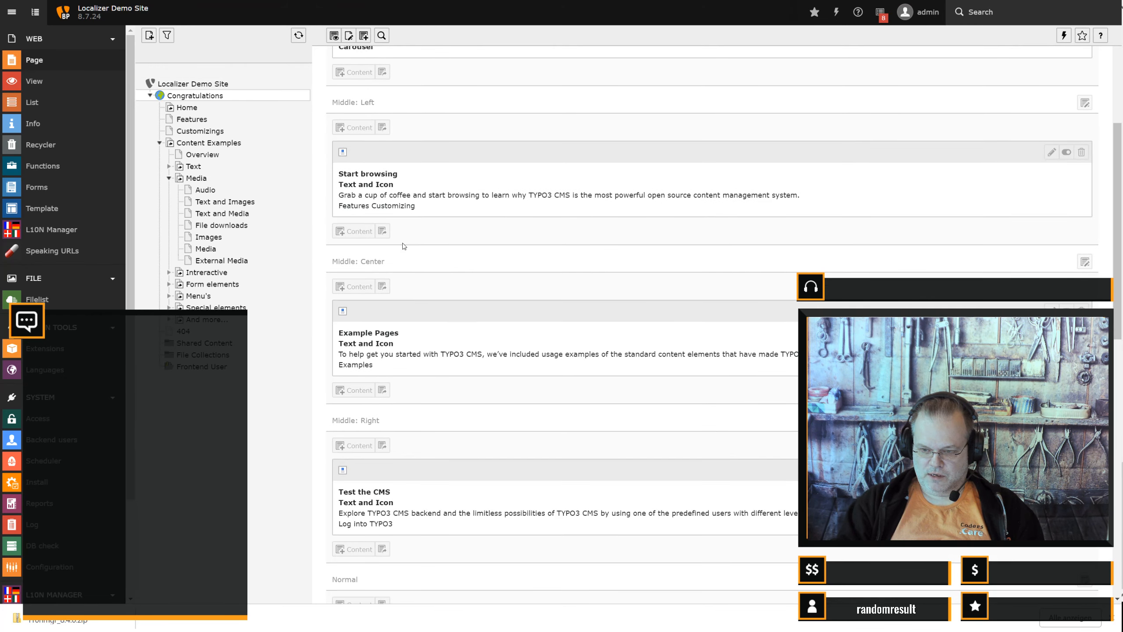
pyautogui.scroll(-5, 405, 243)
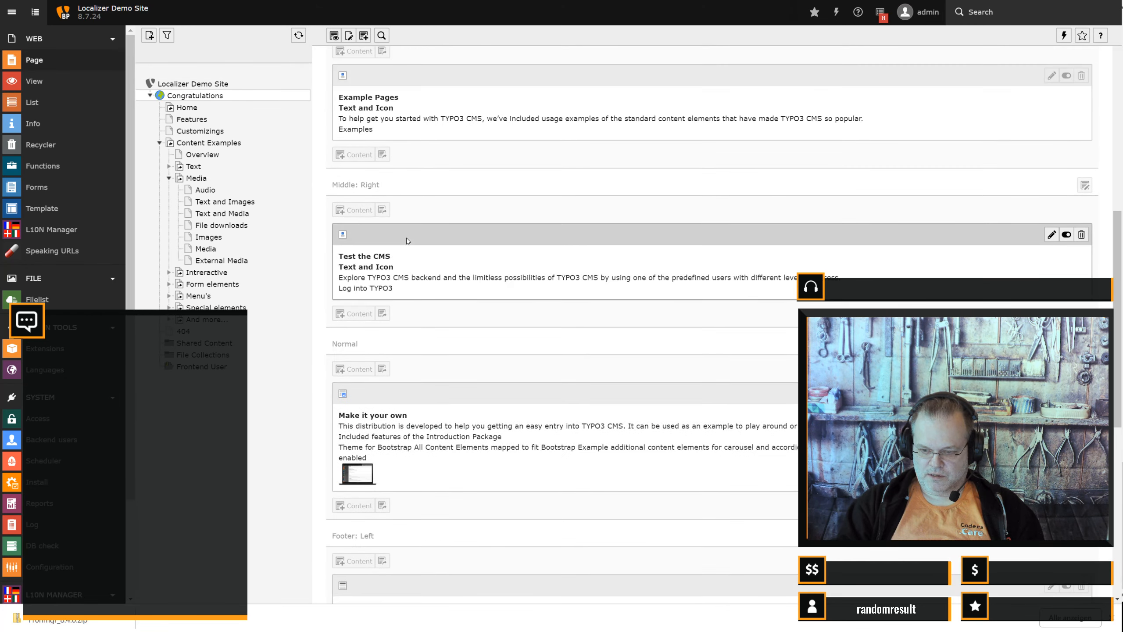
pyautogui.scroll(-4, 406, 239)
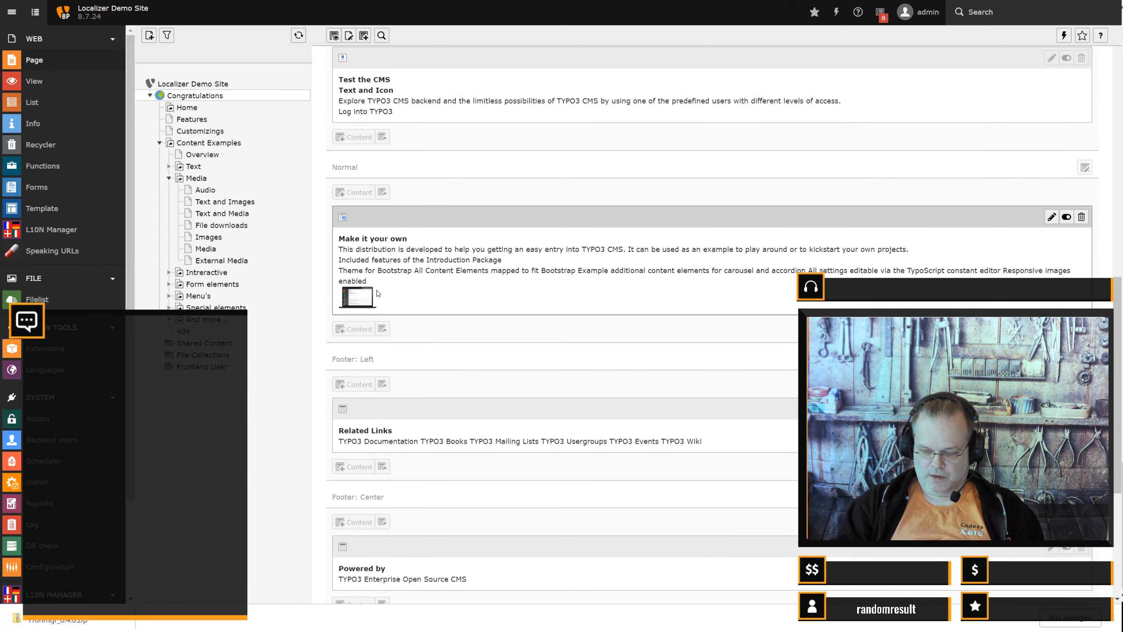
pyautogui.scroll(-3, 358, 236)
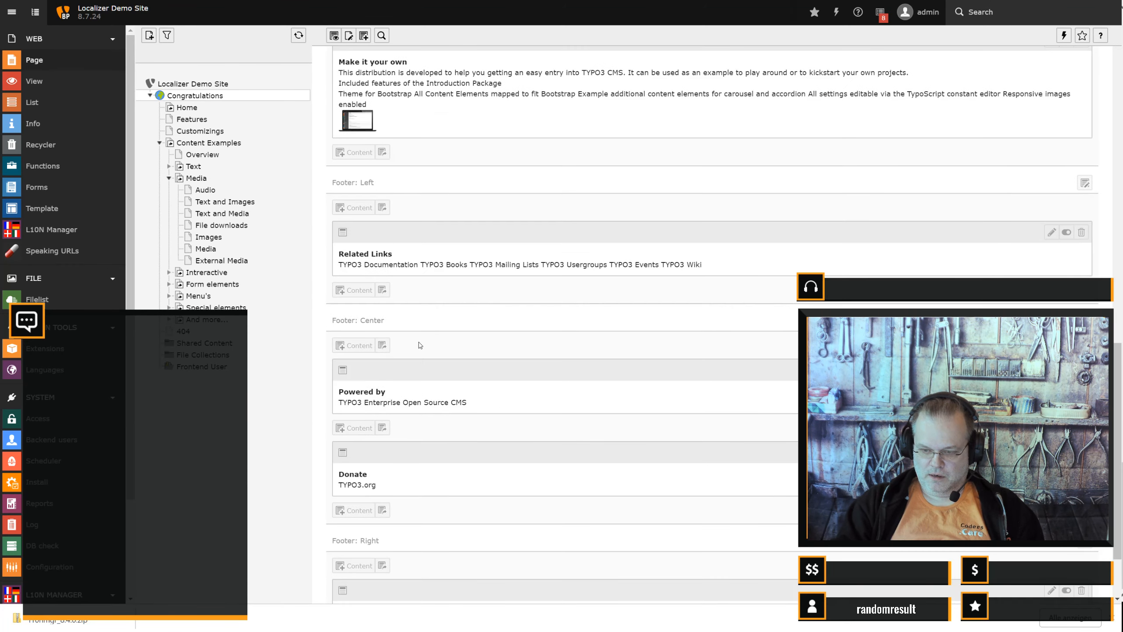
pyautogui.scroll(-3, 403, 348)
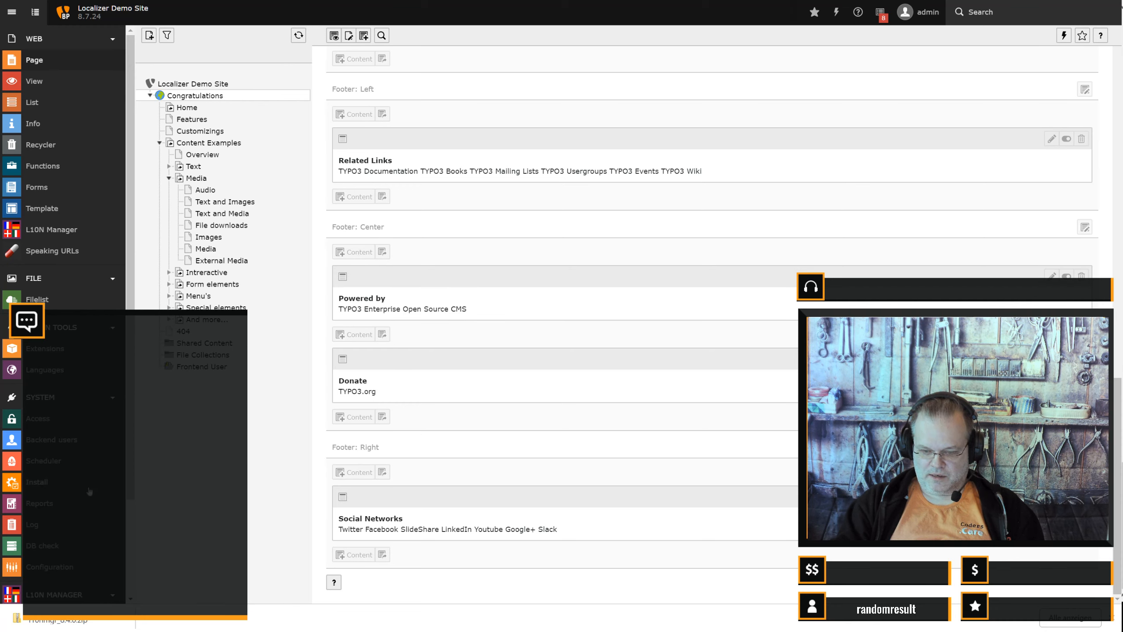
# - Return to the Localizer Selector and load the cart [6] of Sun, 10 Mar 2019
pyautogui.scroll(-3, 35, 451)
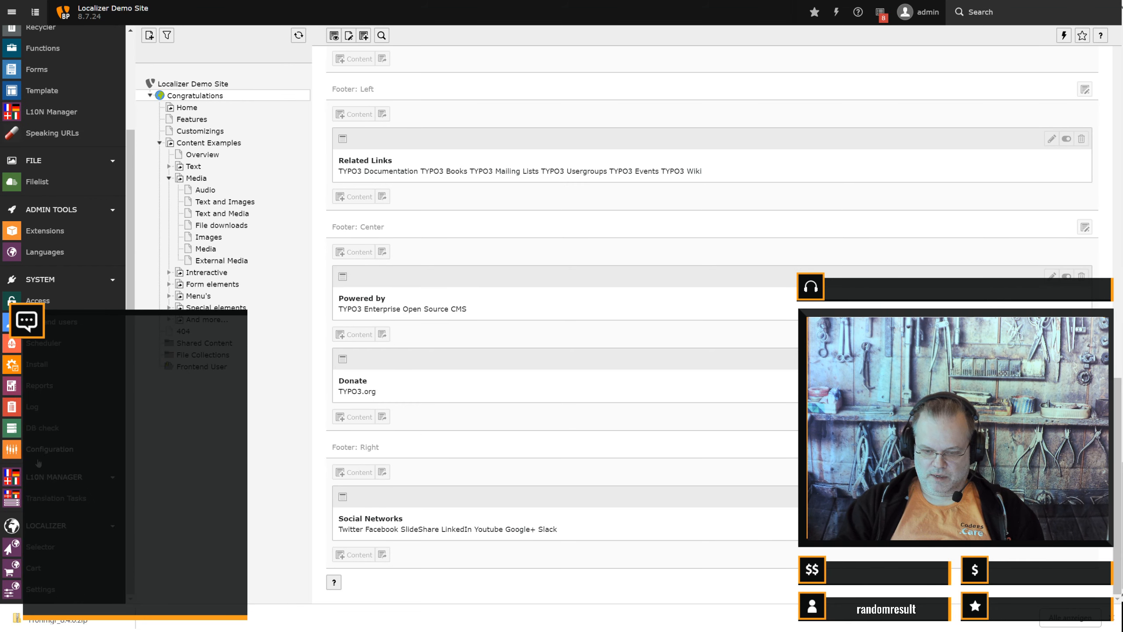
pyautogui.click(45, 556)
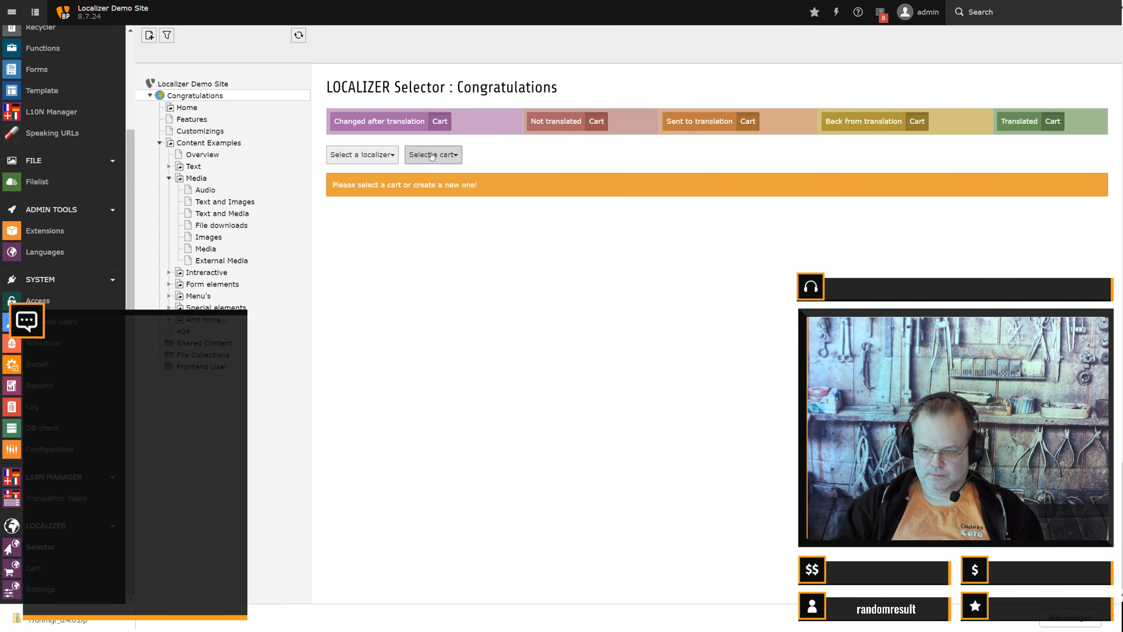
pyautogui.click(431, 155)
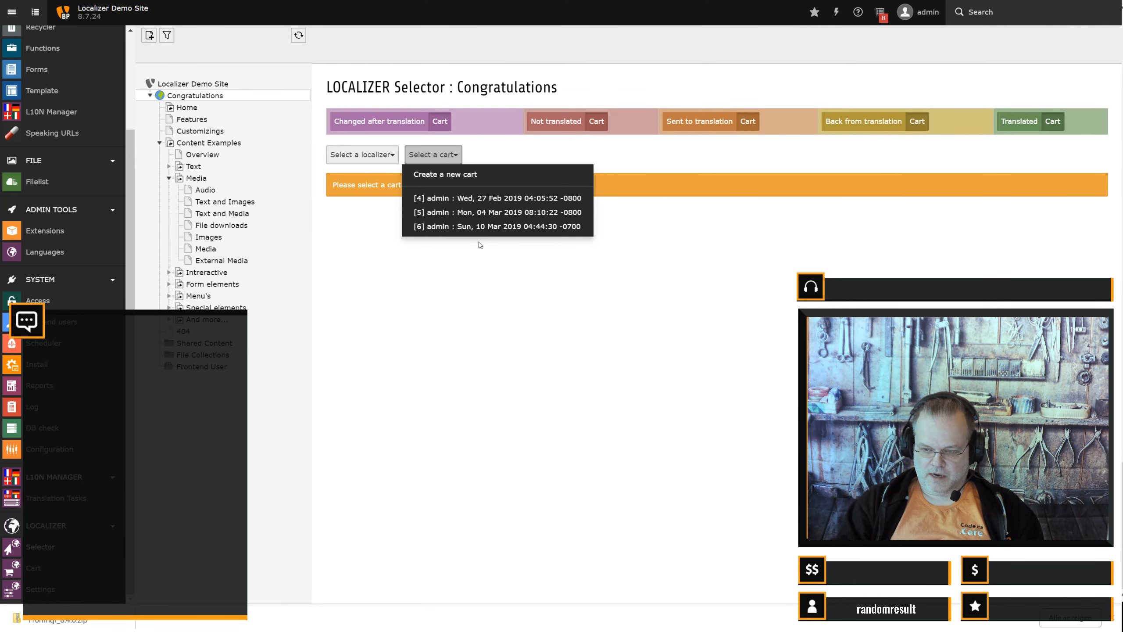
pyautogui.click(517, 226)
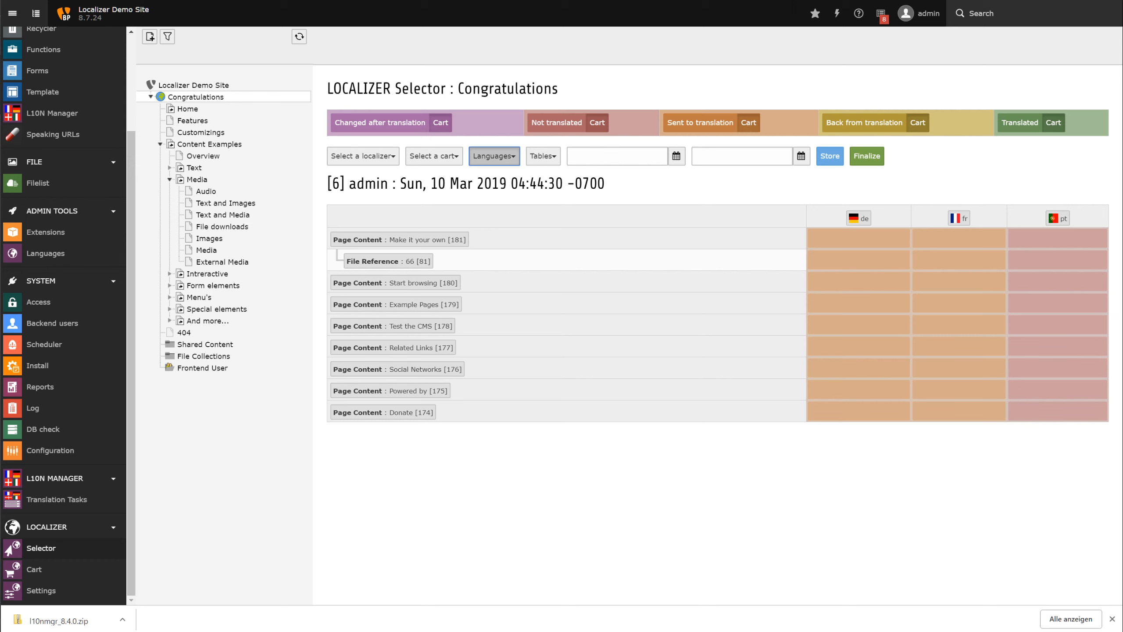
# - Remove Francais from the cart's languages and store the configuration
pyautogui.click(493, 156)
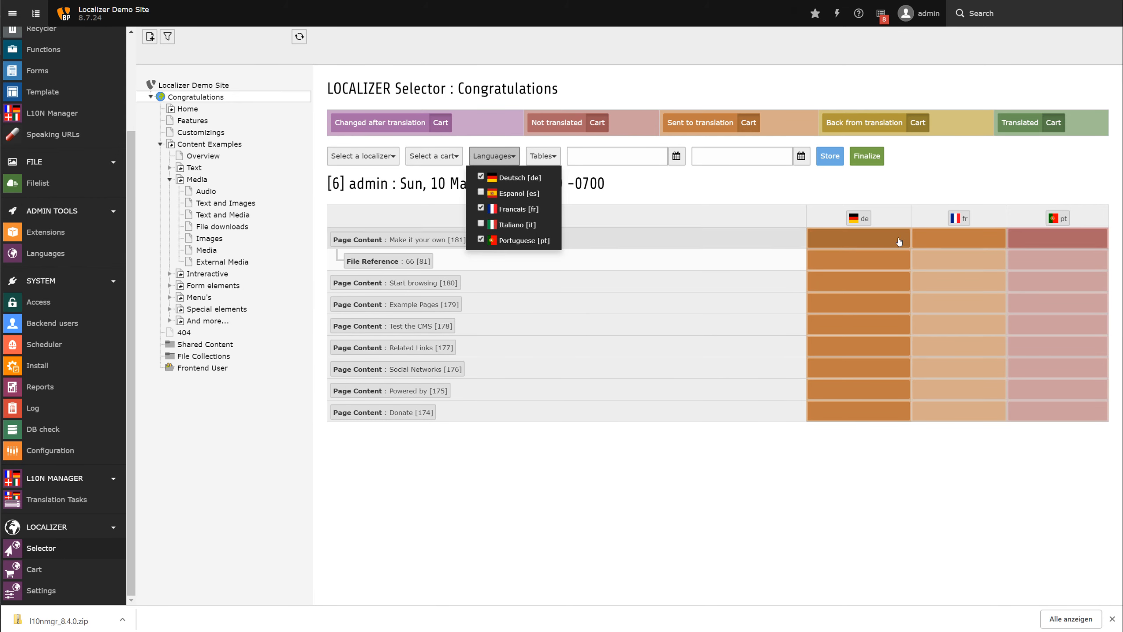
pyautogui.click(516, 212)
pyautogui.click(829, 157)
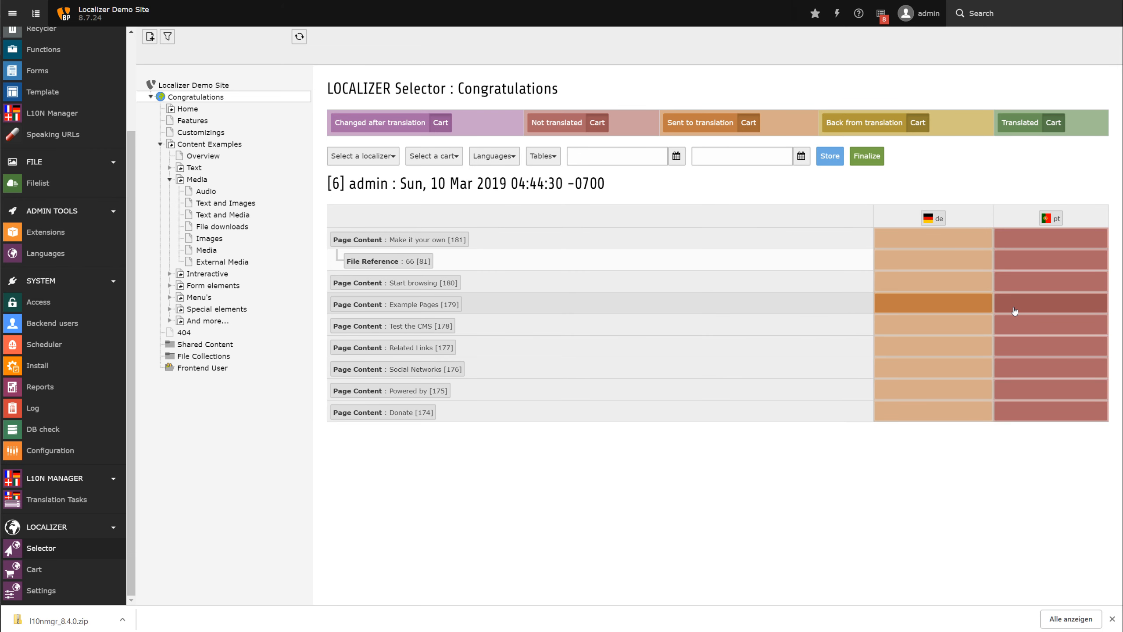
# - Add Espanol, Francais and Italiano to the cart's languages and store the configuration
pyautogui.click(494, 155)
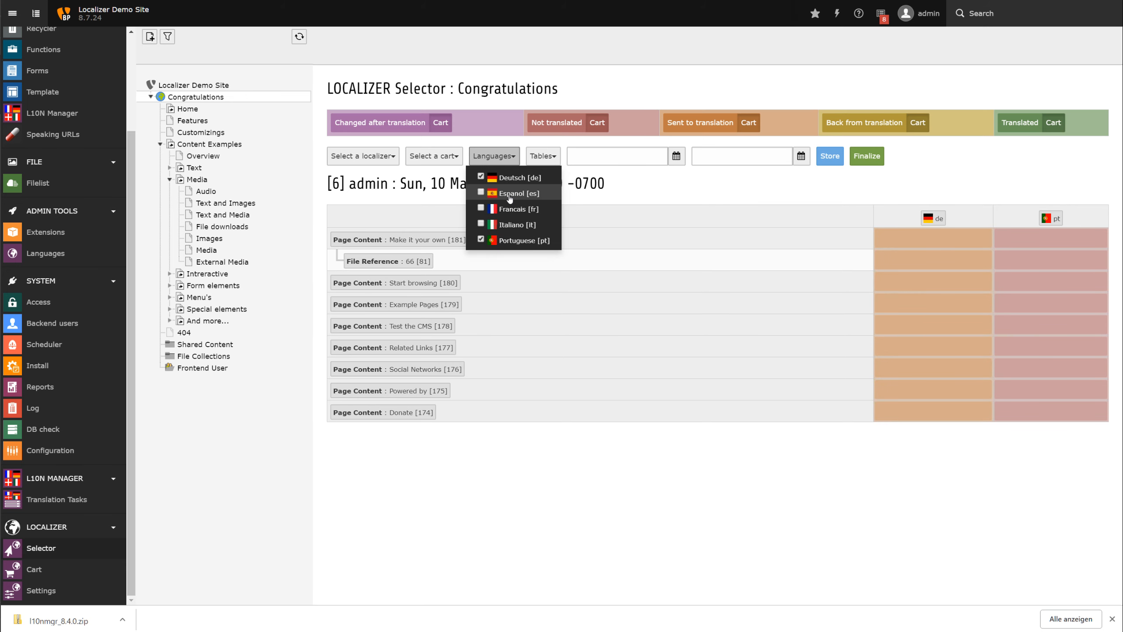
pyautogui.click(509, 193)
pyautogui.click(511, 209)
pyautogui.click(515, 225)
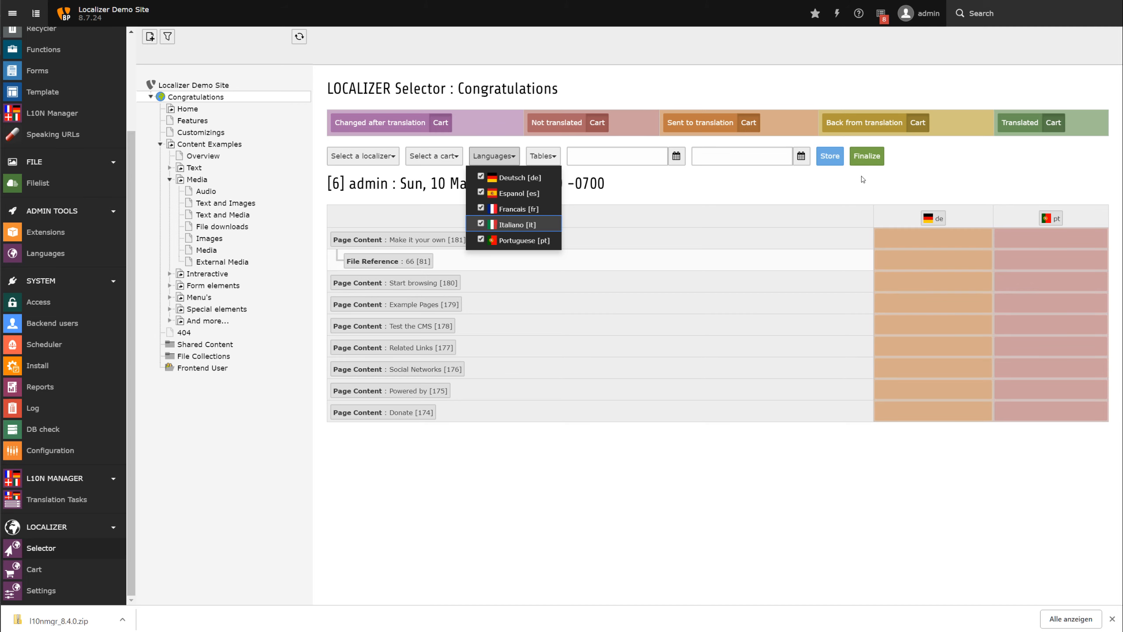
pyautogui.click(831, 159)
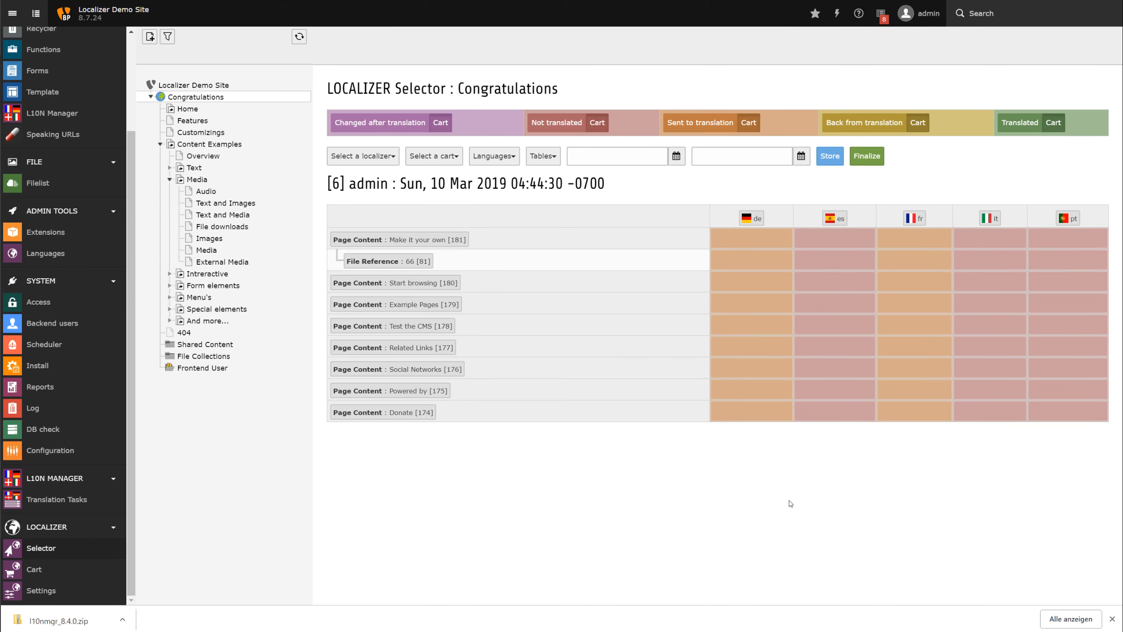
# - Select all records for all five languages in the matrix, and clear the de, es and fr columns to keep only it and pt
pyautogui.click(747, 219)
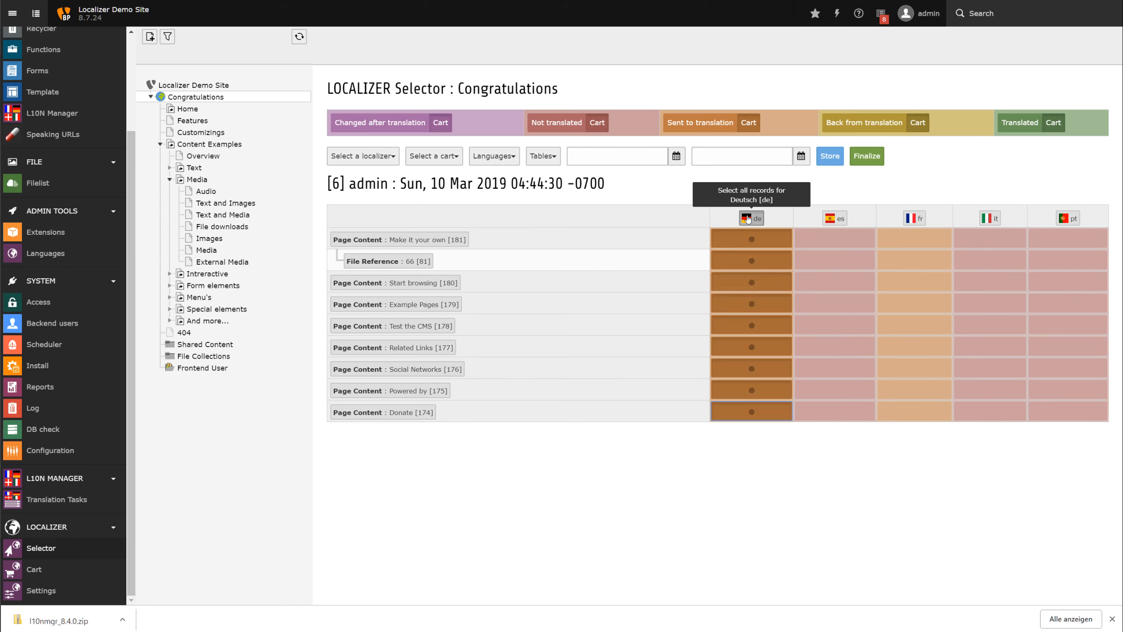
pyautogui.click(835, 218)
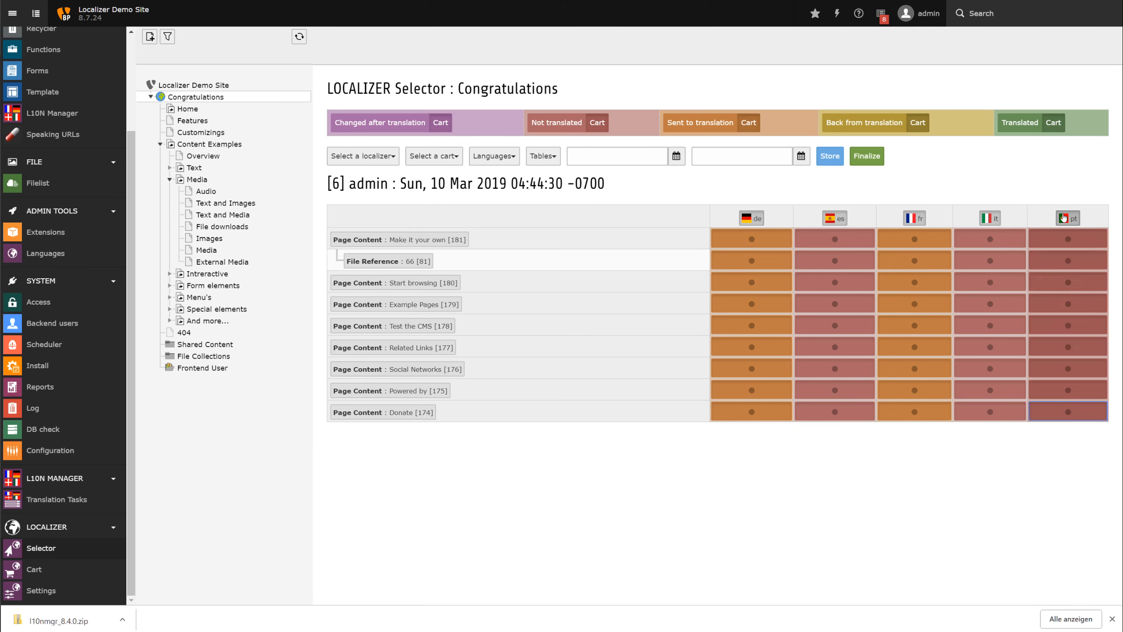
pyautogui.click(758, 221)
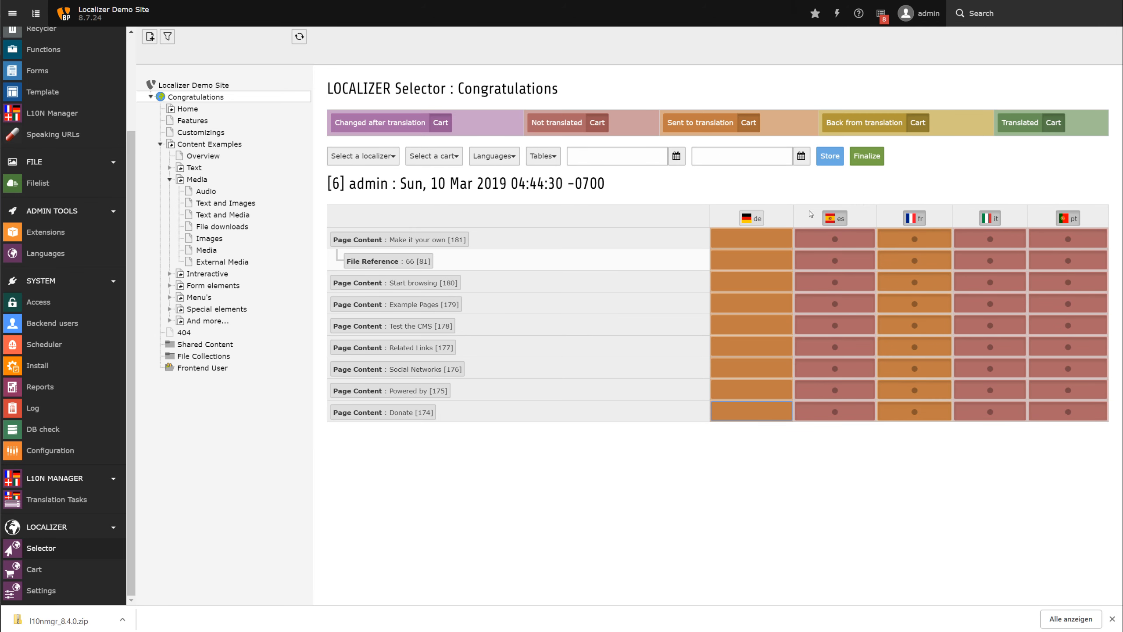
pyautogui.click(834, 218)
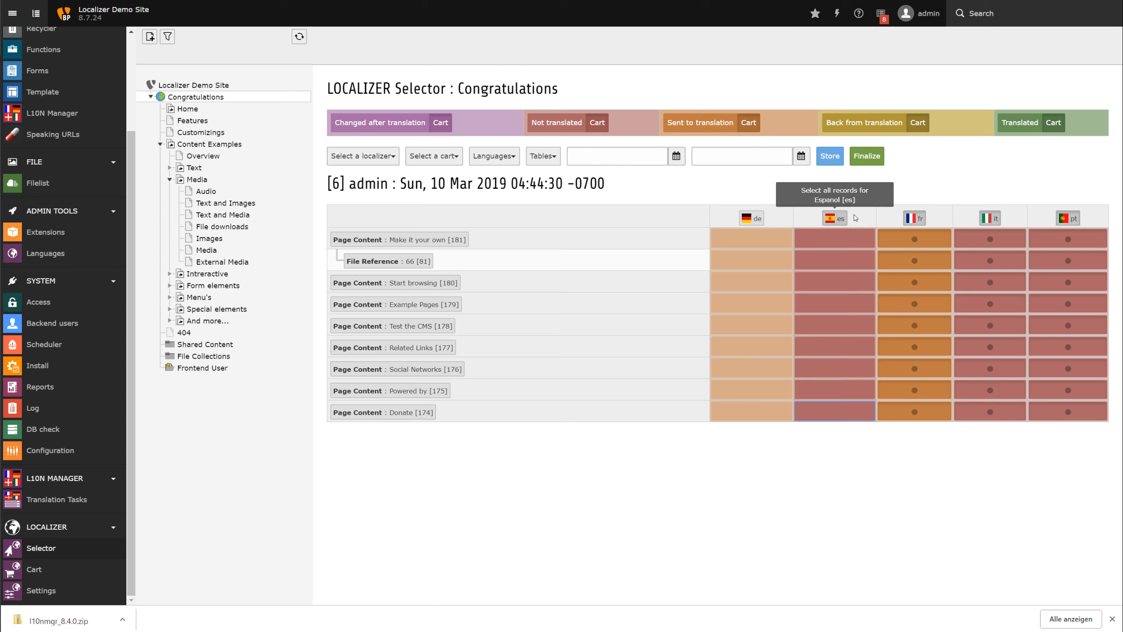
pyautogui.click(911, 218)
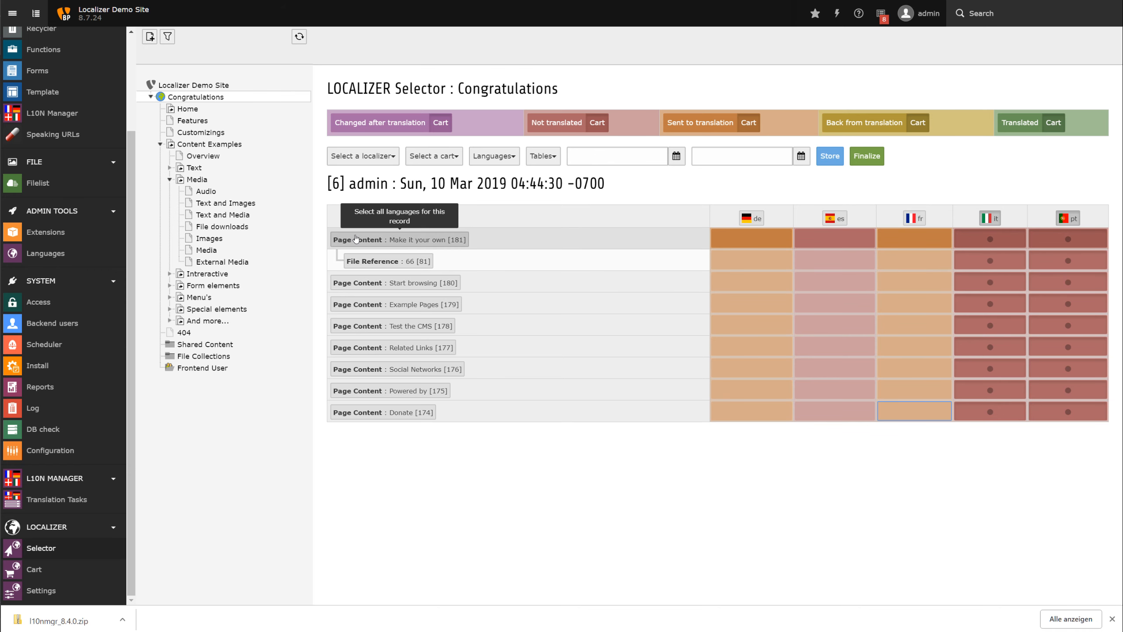
# - Select all languages for the Start browsing [180], Test the CMS [178] and Social Networks [176] content records
pyautogui.click(370, 288)
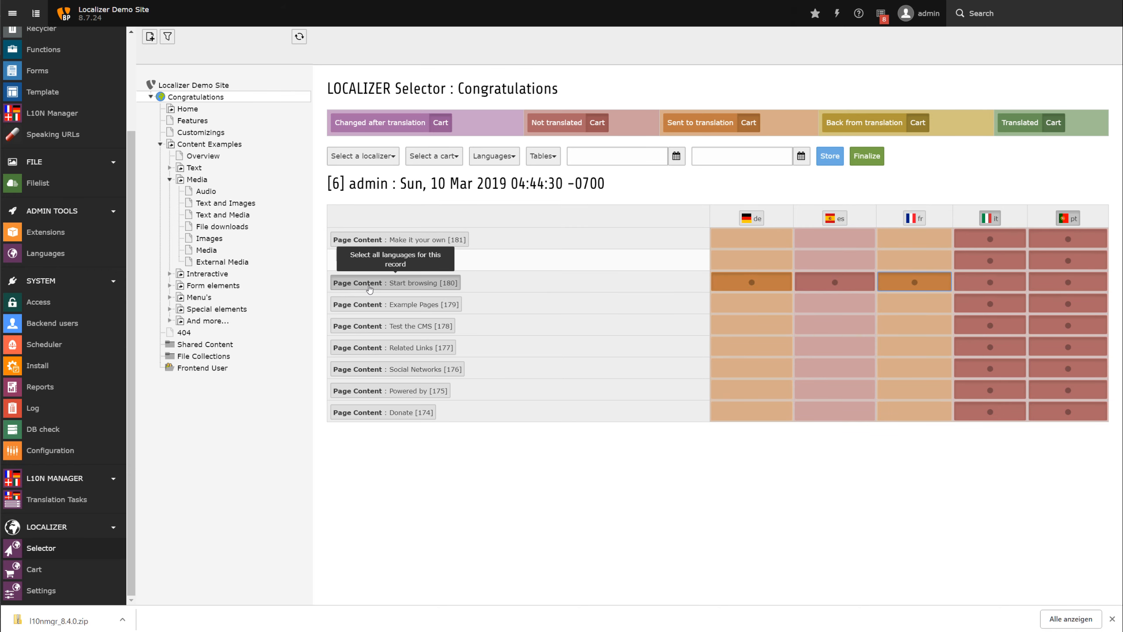
pyautogui.click(391, 326)
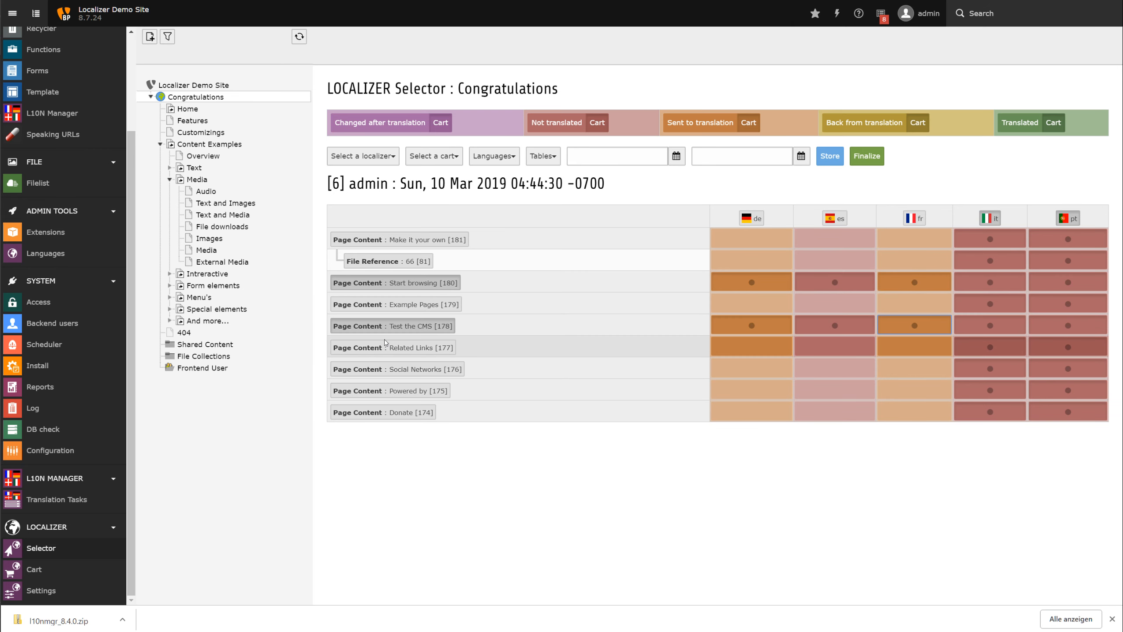
pyautogui.click(393, 369)
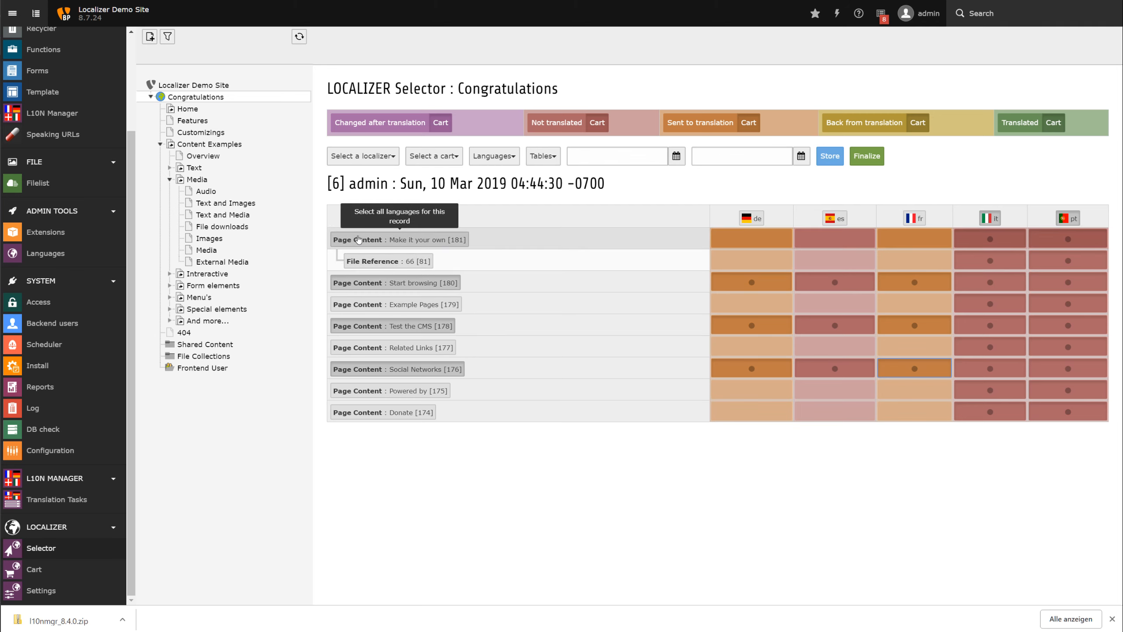
# - Select all languages for Make it your own [181], excluding es and it for its file reference, and store the cart
pyautogui.click(359, 240)
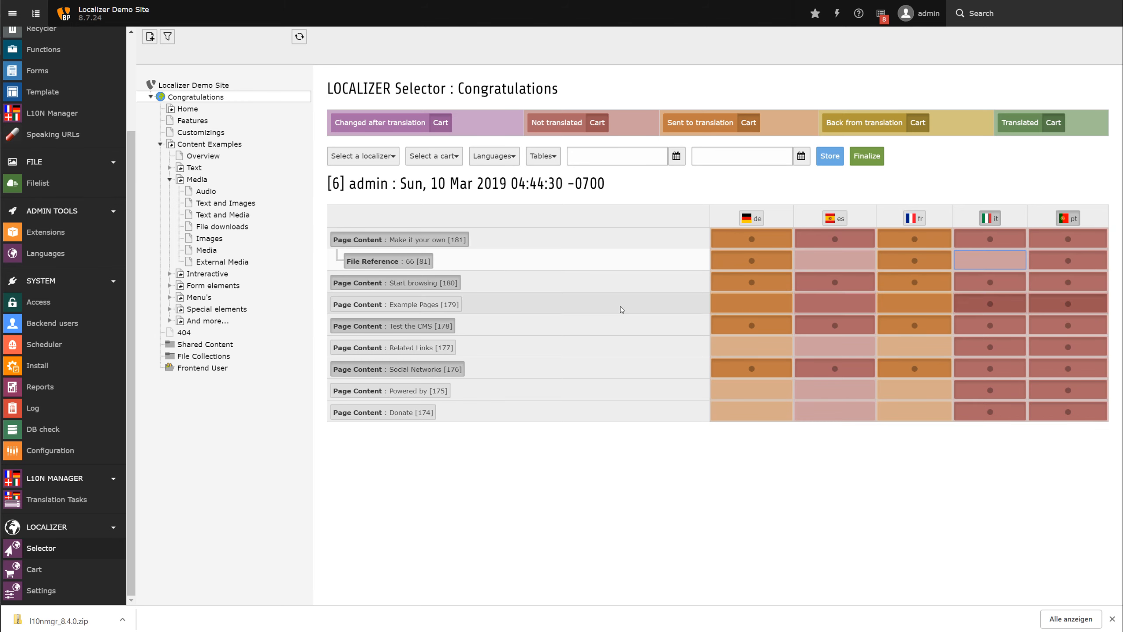
pyautogui.click(832, 155)
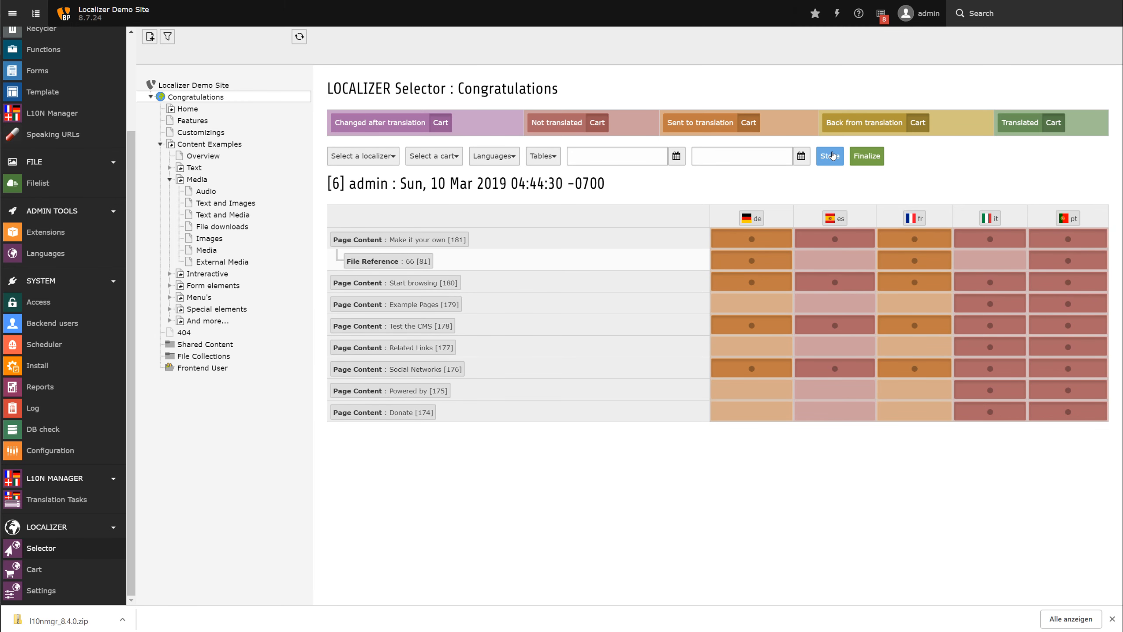